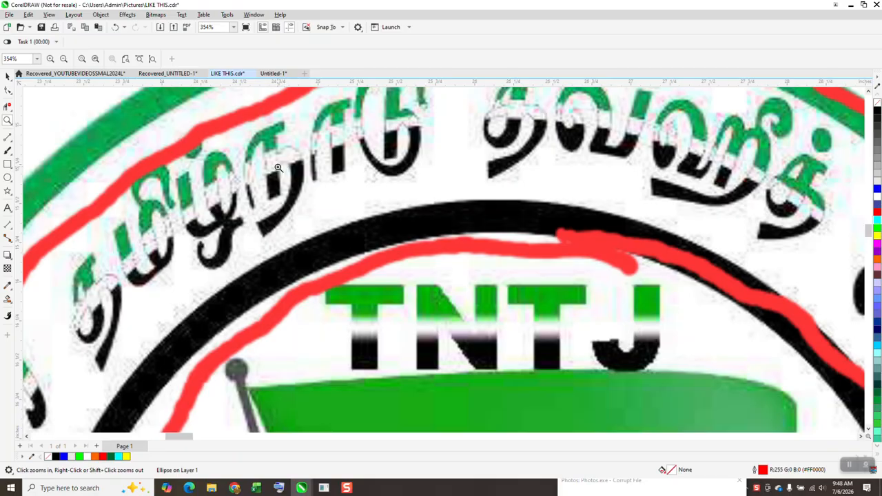
# Step: Move the TEXT TO PATH PLUS heading down to just above the red circle and fit it centred along the circle's upper arc
pyautogui.moveTo(564, 328); pyautogui.dragTo(564, 328)
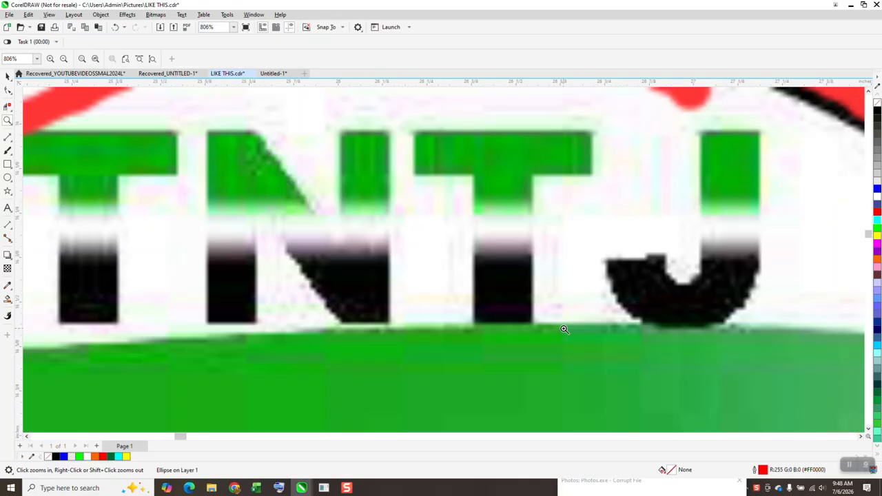
pyautogui.scroll(-7, 537, 315)
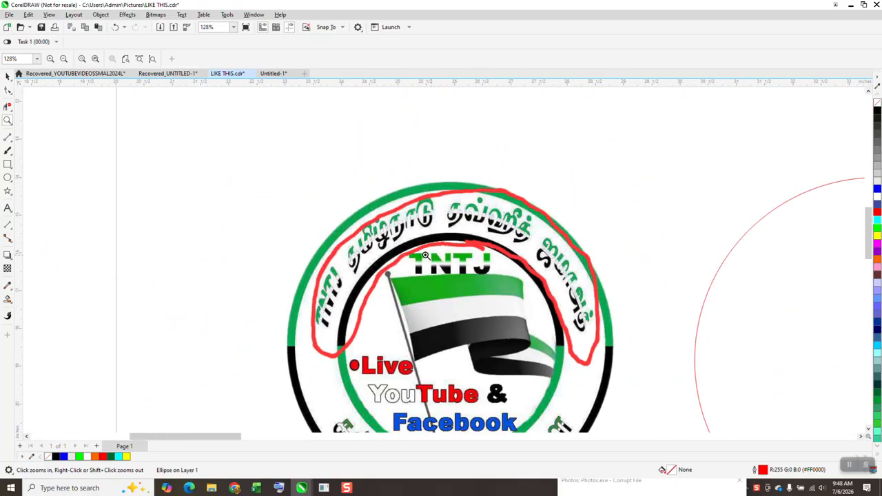
pyautogui.scroll(-1, 418, 243)
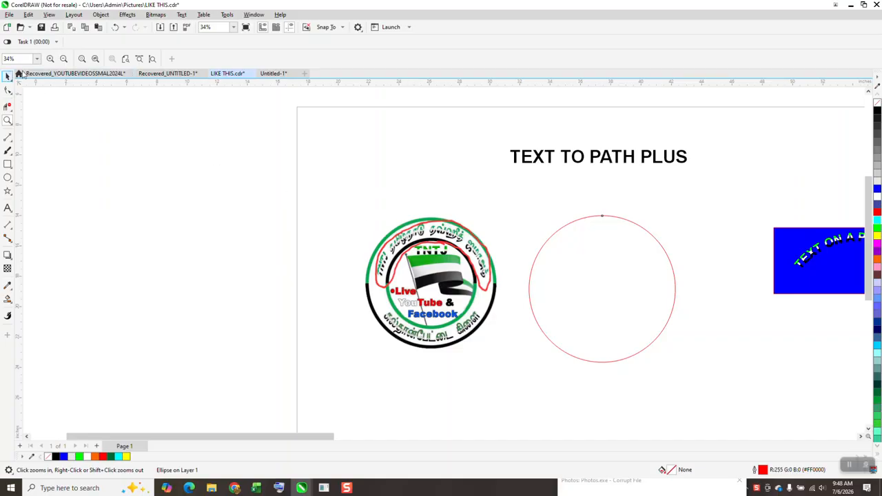
pyautogui.click(7, 76)
pyautogui.moveTo(592, 159); pyautogui.dragTo(597, 192)
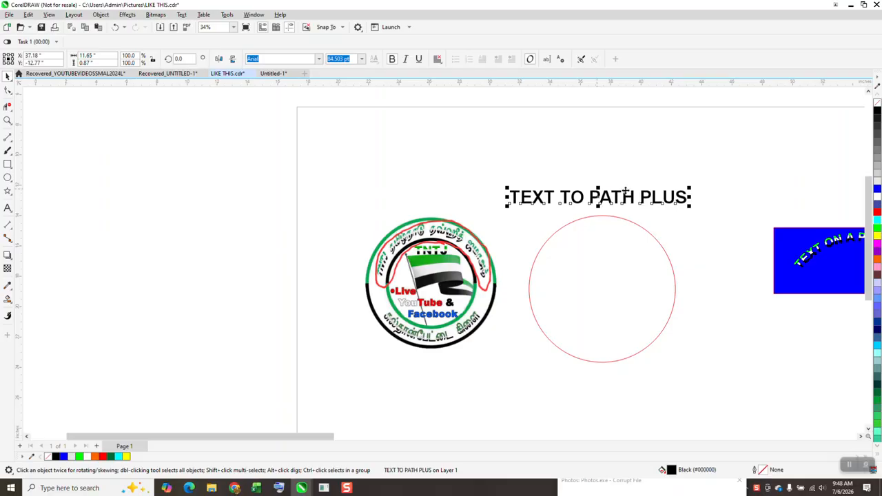
pyautogui.click(183, 15)
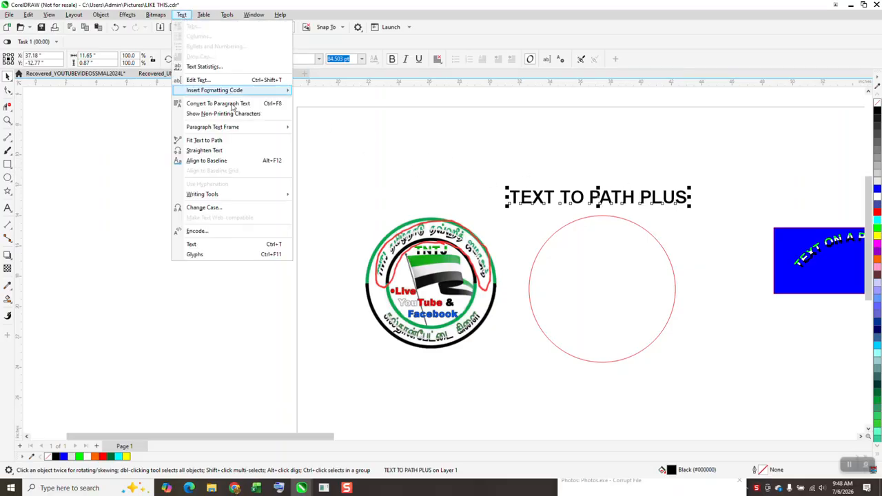
pyautogui.click(217, 143)
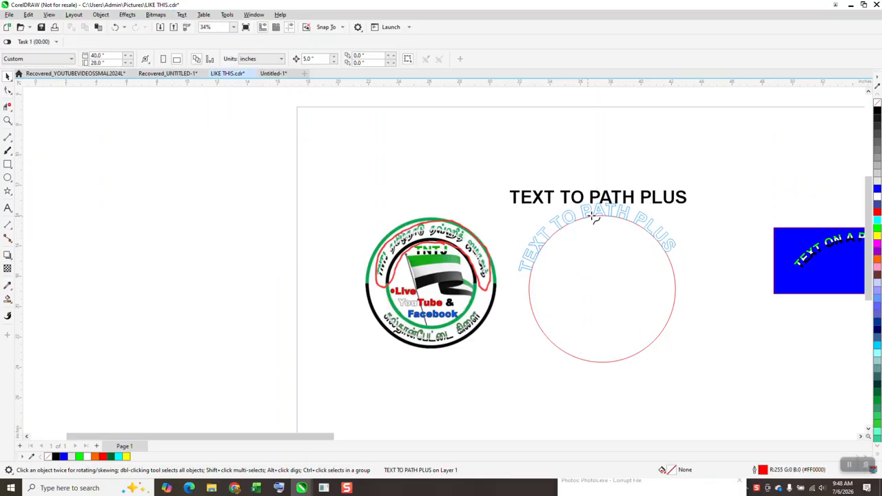
pyautogui.click(602, 214)
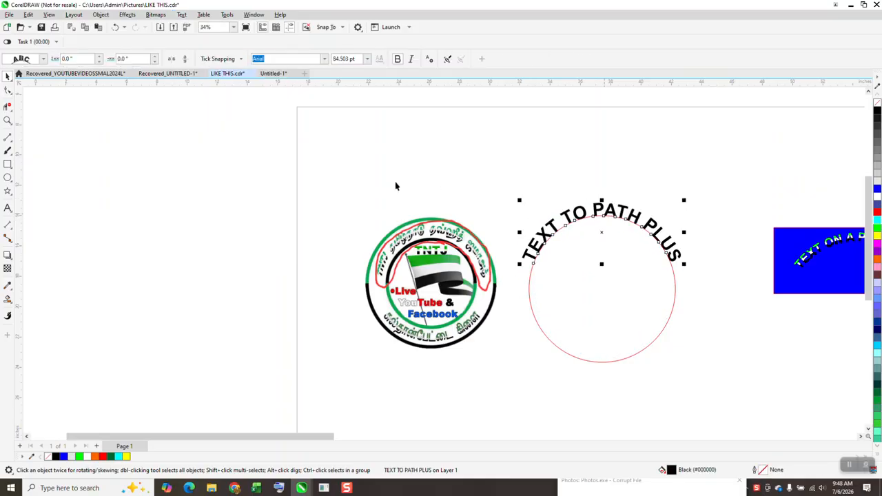
# Step: Break the arched text apart from its circle path and clear the selection
pyautogui.moveTo(501, 175); pyautogui.dragTo(723, 383)
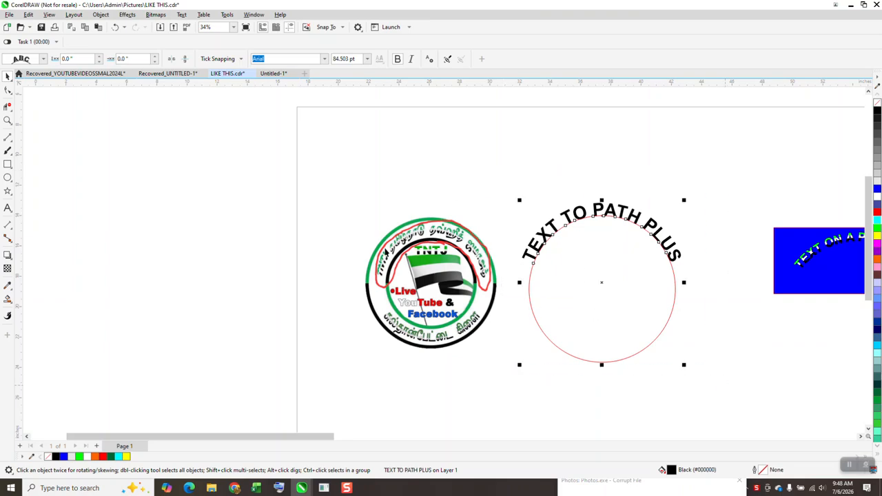
pyautogui.click(102, 15)
pyautogui.click(117, 230)
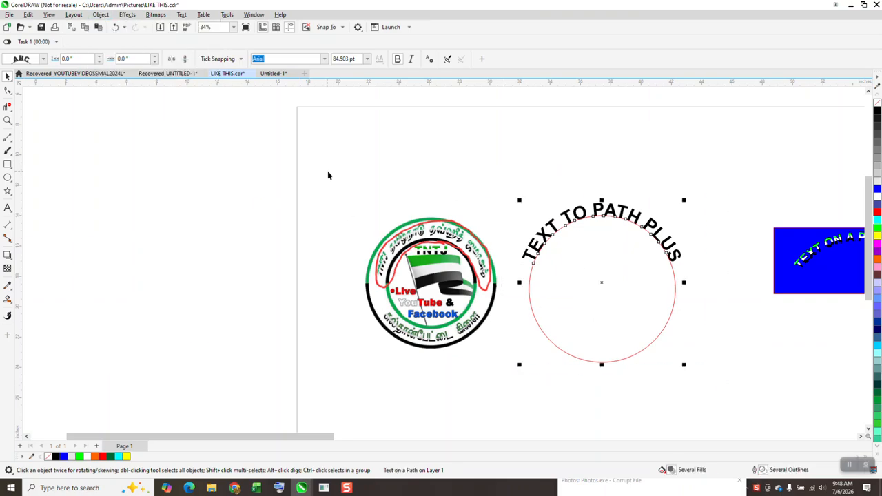
pyautogui.click(654, 306)
# Step: Create a concentric enlarged copy of the red circle, about 11.43 inches in diameter, enclosing the arched text
pyautogui.click(7, 120)
pyautogui.moveTo(505, 178); pyautogui.dragTo(739, 425)
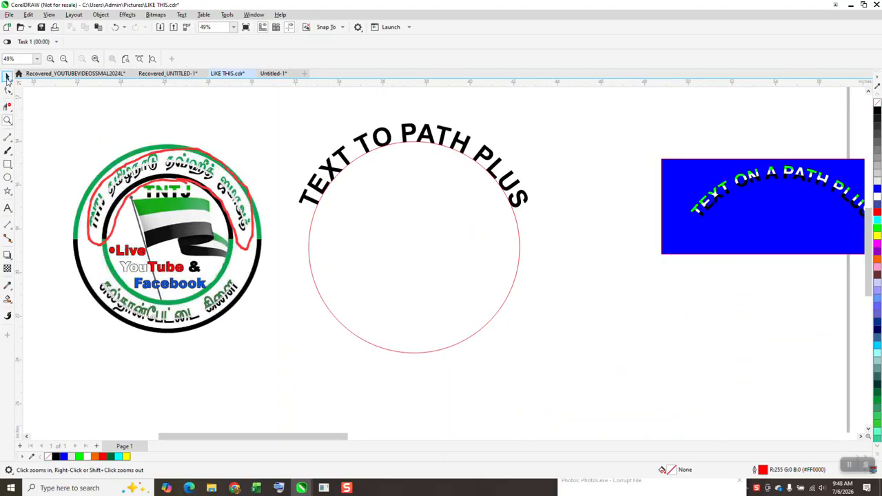
pyautogui.click(8, 76)
pyautogui.click(345, 245)
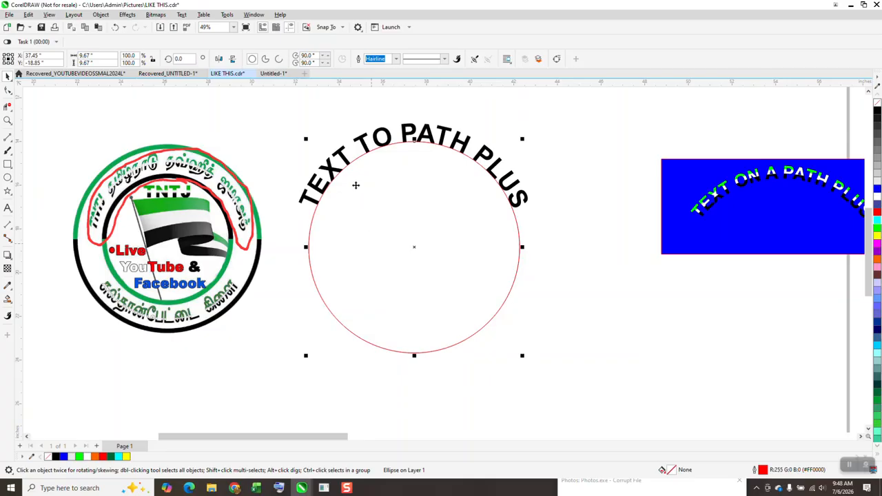
pyautogui.moveTo(522, 139); pyautogui.dragTo(549, 121)
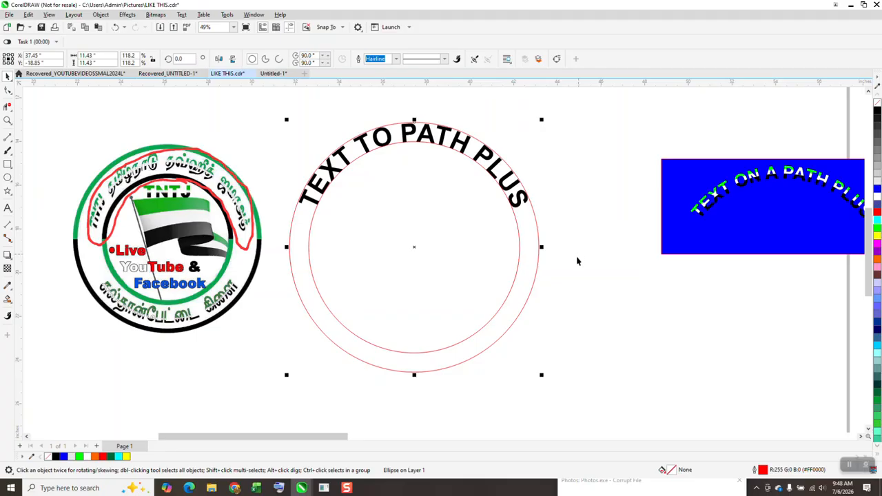
# Step: Select both red circles and apply a Blend between them with 2 steps
pyautogui.moveTo(583, 258); pyautogui.dragTo(474, 281)
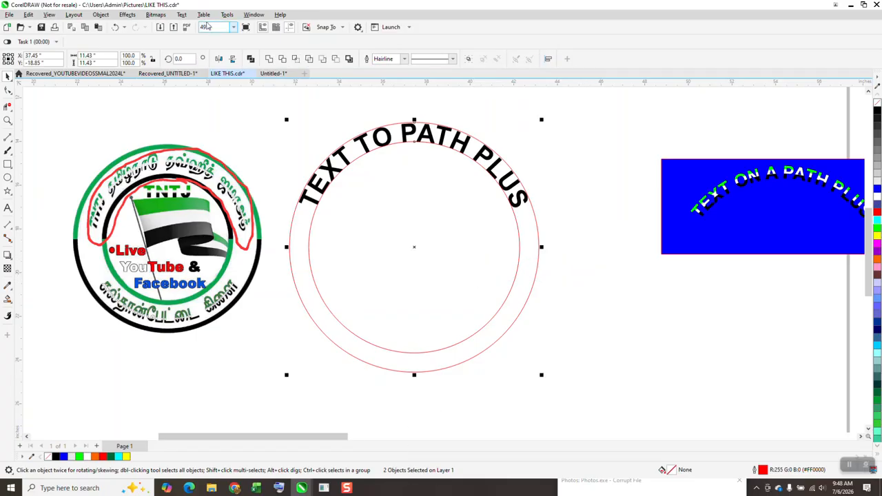
pyautogui.click(126, 14)
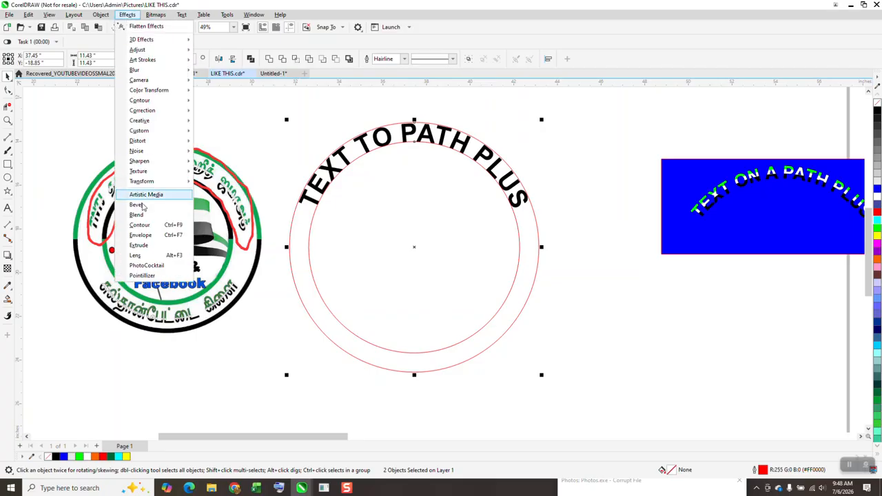
pyautogui.click(144, 213)
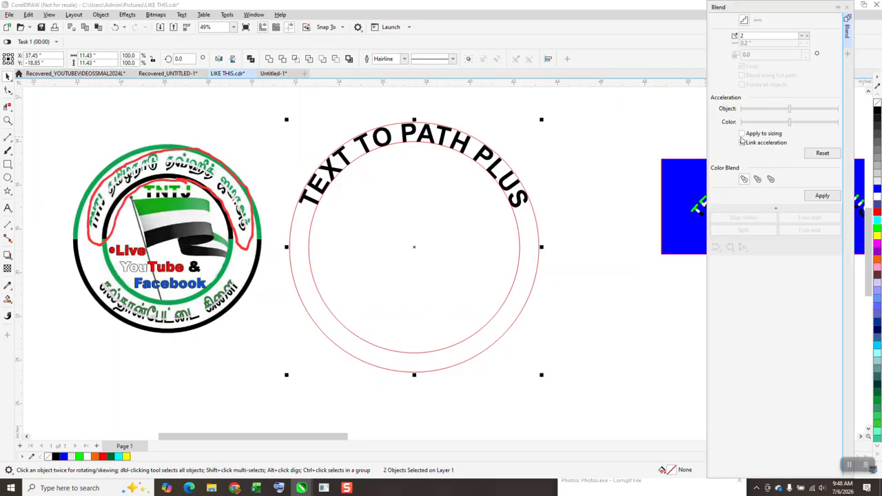
pyautogui.click(816, 198)
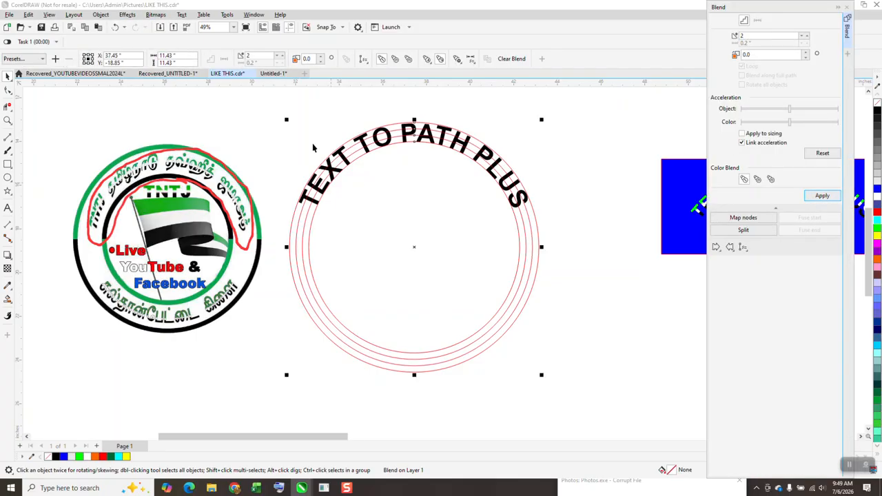
# Step: Select the blended circles together with the arched text and break the blend apart
pyautogui.moveTo(274, 102); pyautogui.dragTo(579, 380)
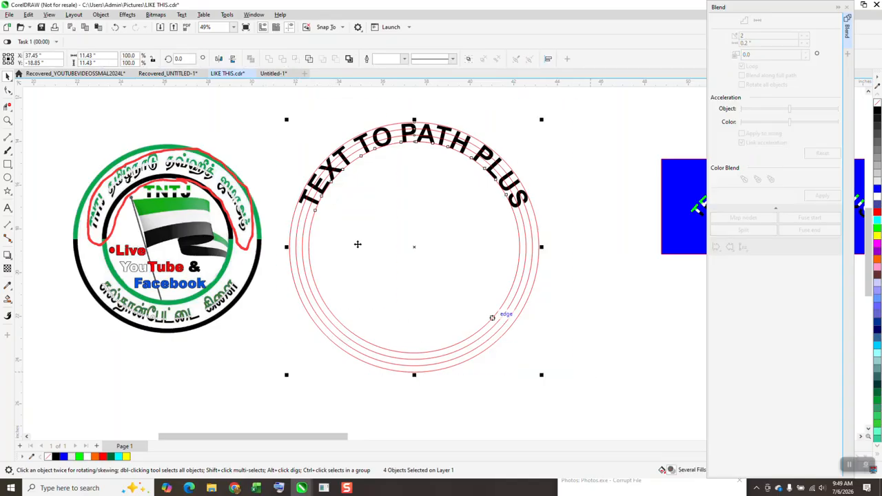
pyautogui.click(101, 14)
pyautogui.click(160, 228)
# Step: Delete the outermost red circle, closing the Calculator window
pyautogui.click(298, 221)
pyautogui.click(294, 222)
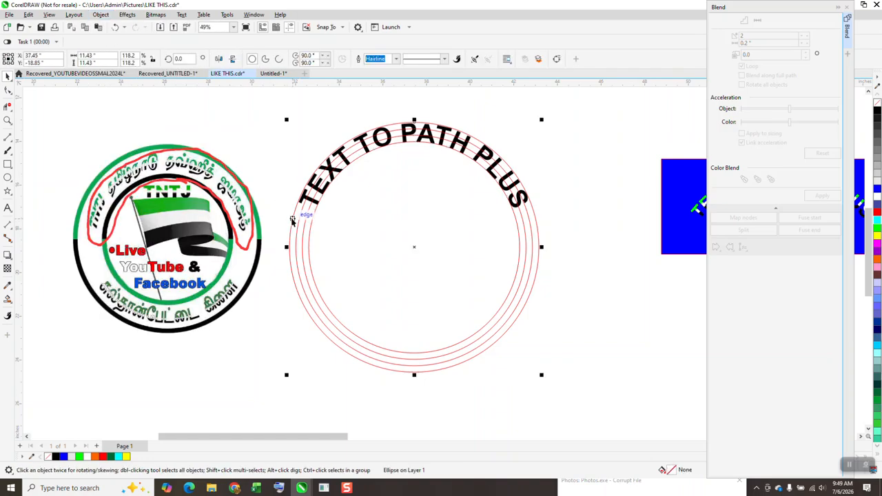
pyautogui.hotkey('alt', 'Tab')
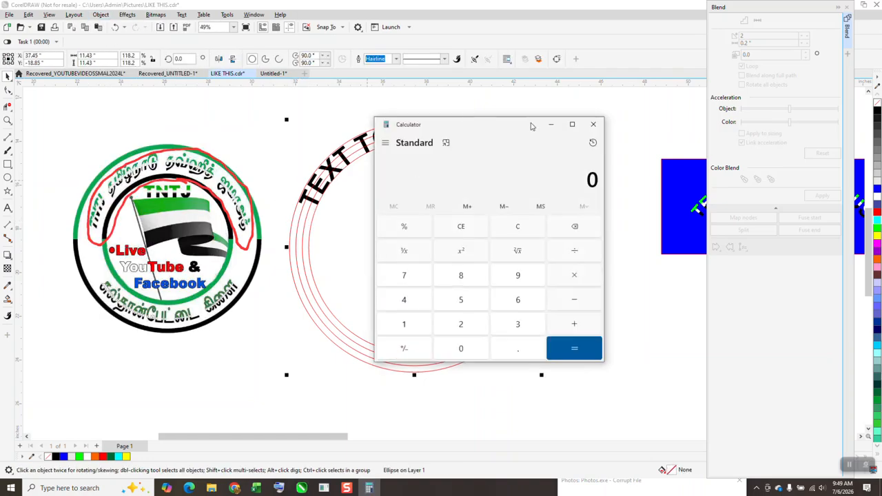
pyautogui.click(593, 124)
pyautogui.click(369, 226)
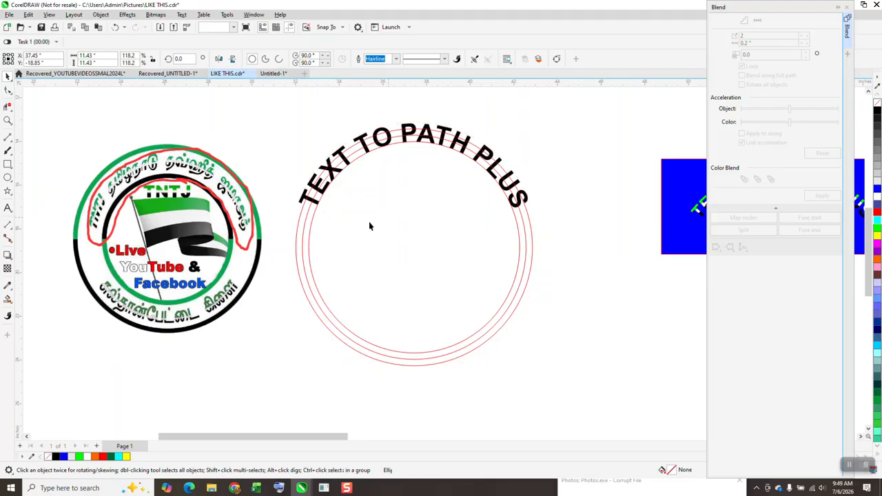
pyautogui.click(315, 221)
pyautogui.press('Delete')
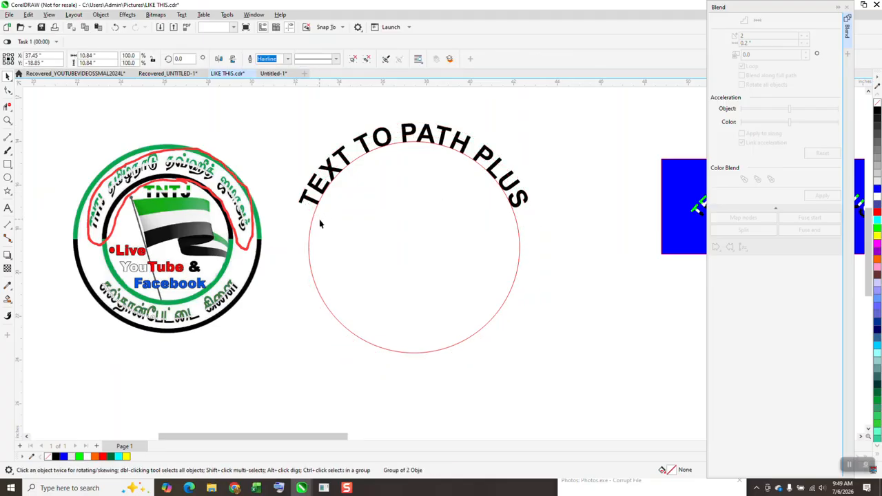
pyautogui.click(115, 27)
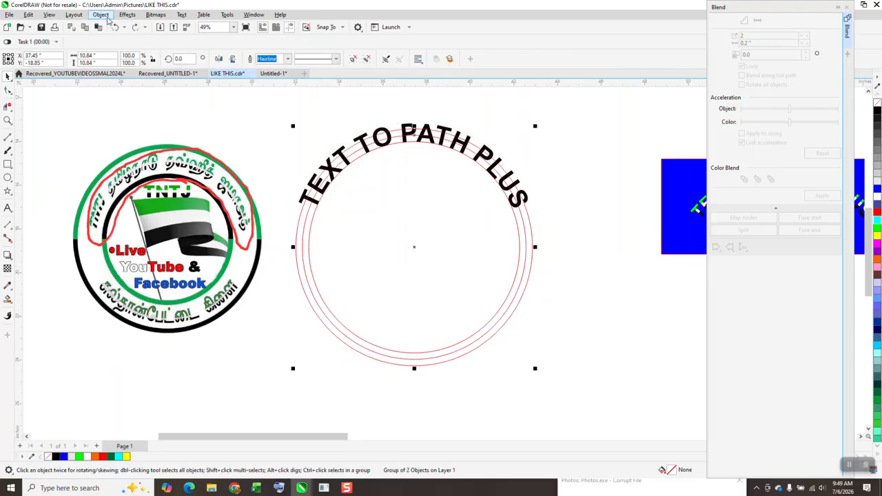
# Step: Ungroup the two middle circles and delete the innermost red circle
pyautogui.click(100, 15)
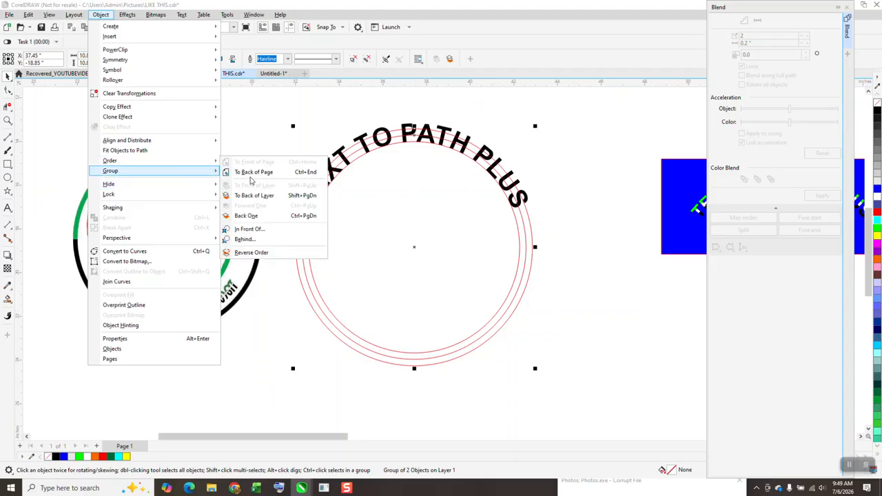
pyautogui.moveTo(166, 175)
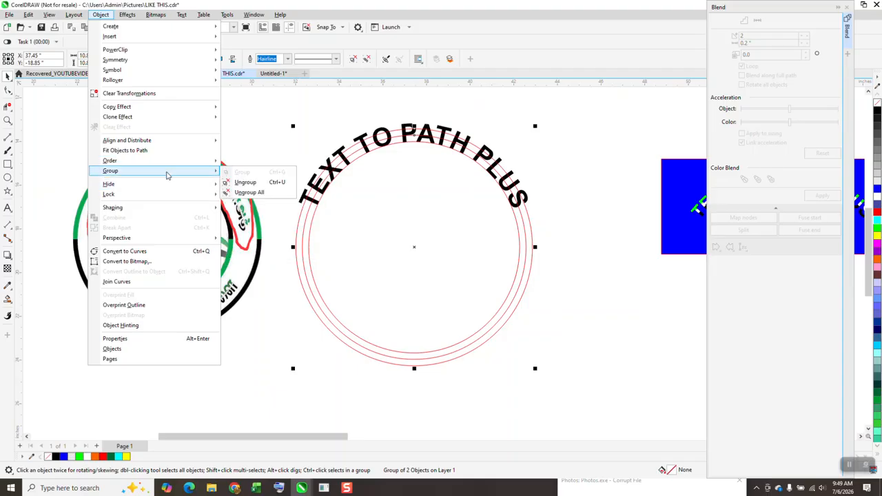
pyautogui.click(259, 183)
pyautogui.click(314, 214)
pyautogui.press('Delete')
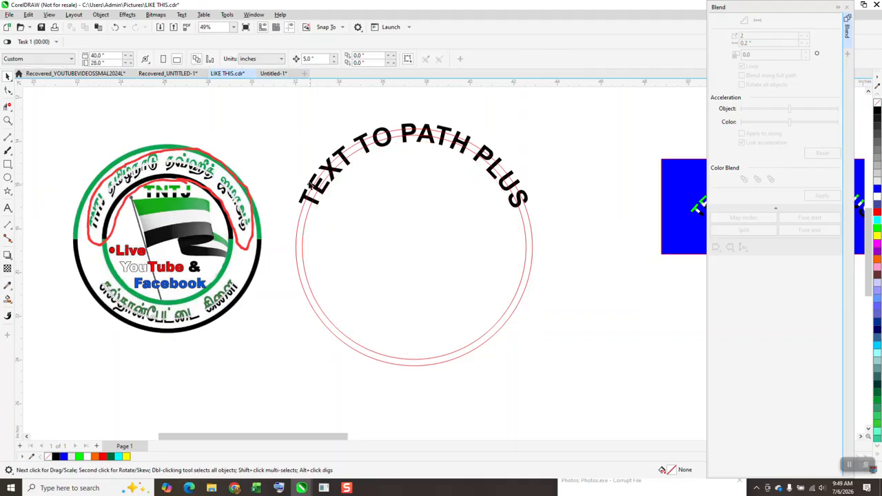
# Step: Close the Blend settings, then remove the arched text's fill and give it a black outline
pyautogui.moveTo(551, 254); pyautogui.dragTo(551, 255)
pyautogui.click(847, 7)
pyautogui.click(877, 102)
pyautogui.rightClick(877, 111)
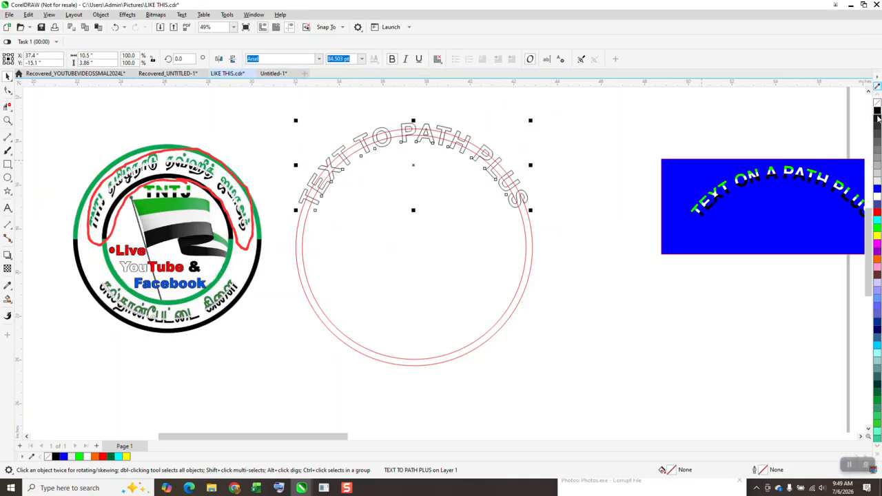
pyautogui.click(8, 121)
pyautogui.click(8, 76)
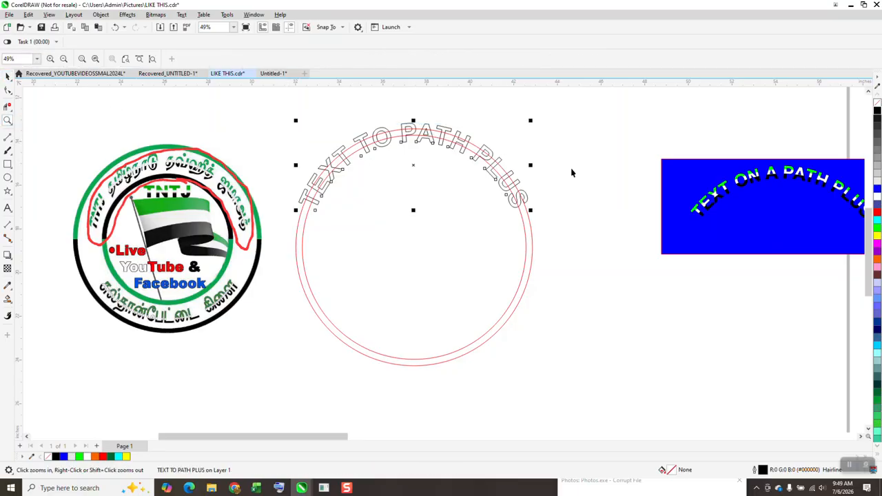
# Step: Draw an orange-filled rectangle about 12 by 5.45 inches around the arched text and send it to the back of the page
pyautogui.click(7, 167)
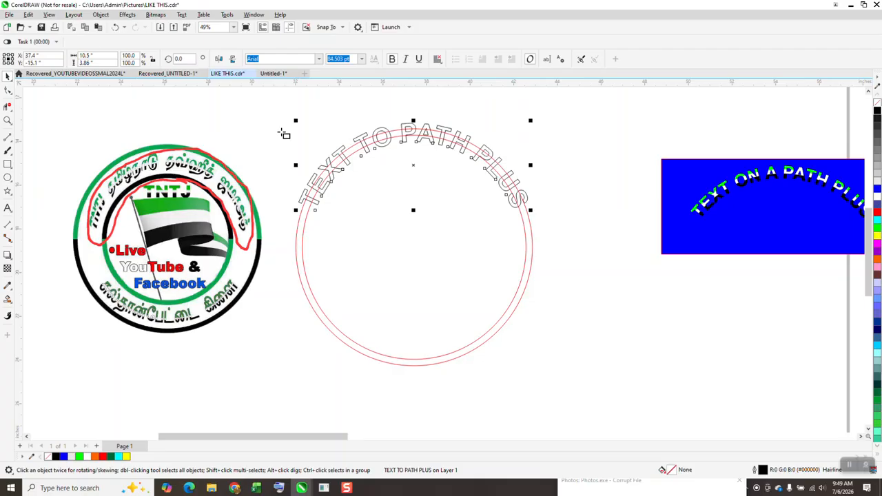
pyautogui.moveTo(273, 113); pyautogui.dragTo(541, 233)
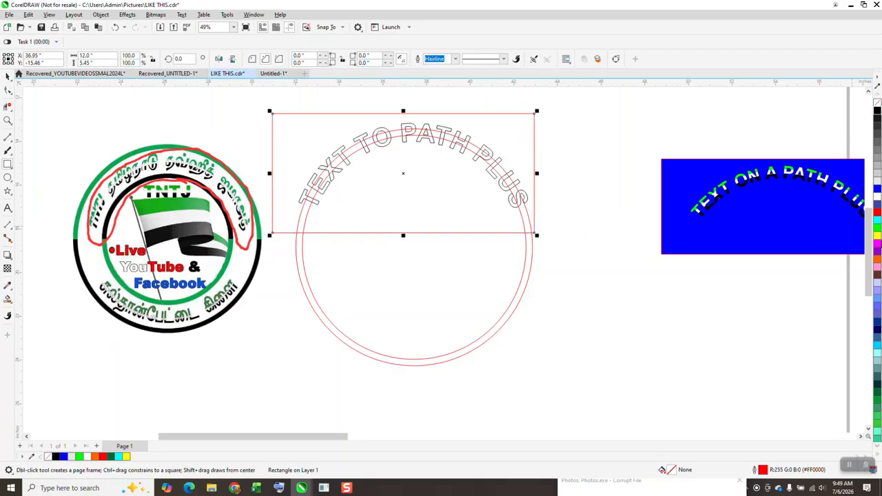
pyautogui.click(878, 264)
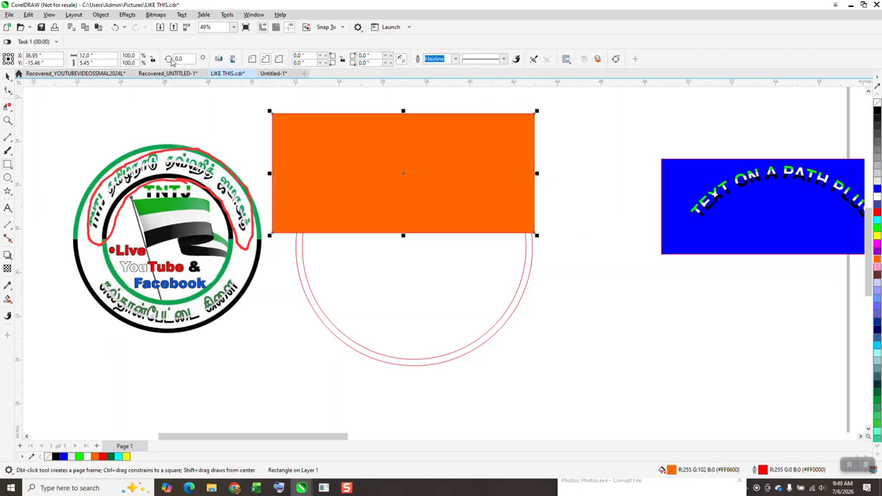
pyautogui.click(100, 14)
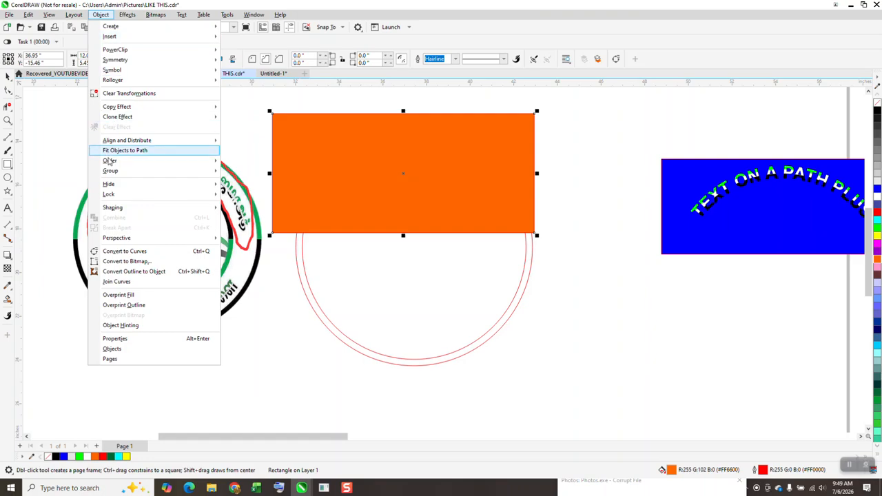
pyautogui.click(236, 170)
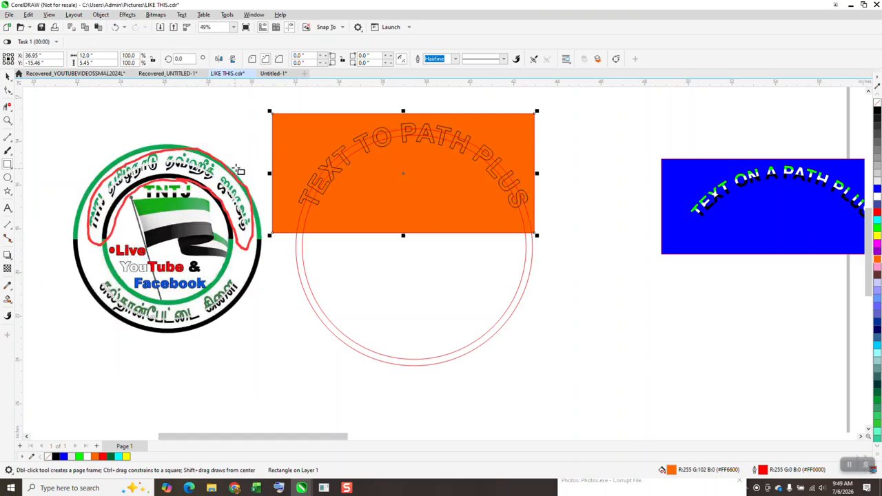
# Step: Fill the middle bands between the two circles in every letter of TEXT TO PATH PLUS with white using Smart Fill
pyautogui.click(8, 120)
pyautogui.moveTo(605, 259); pyautogui.dragTo(266, 114)
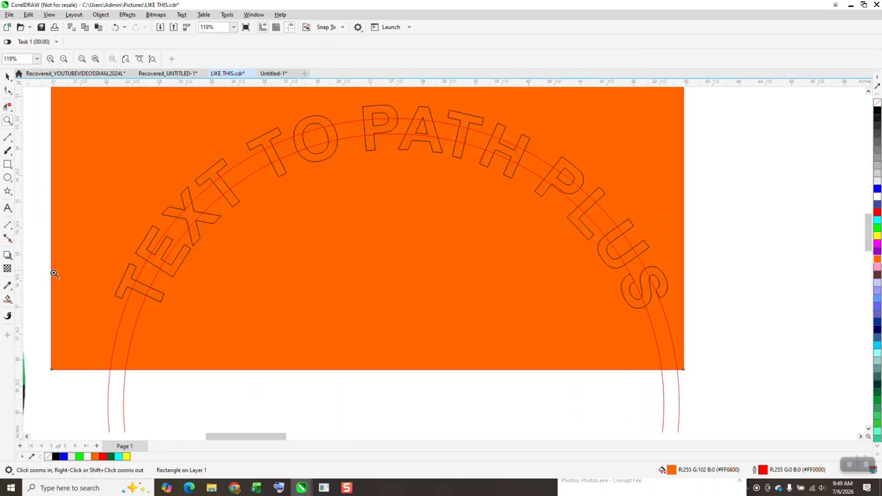
pyautogui.click(8, 298)
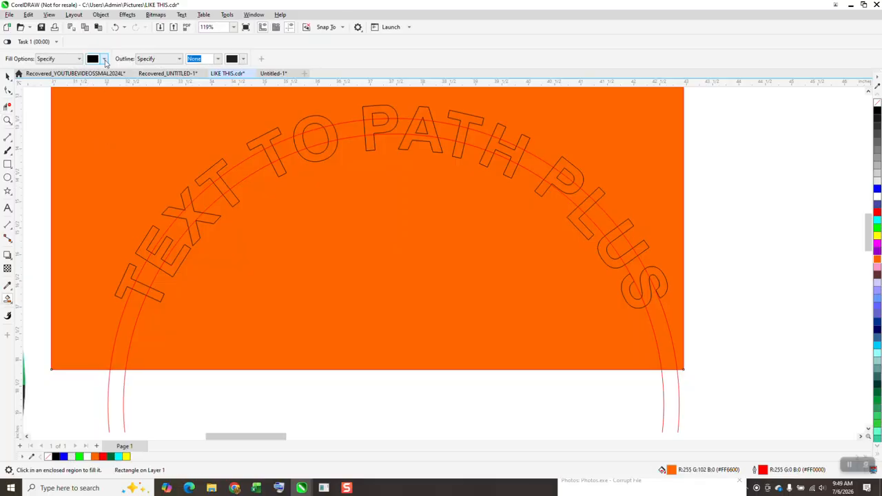
pyautogui.click(104, 59)
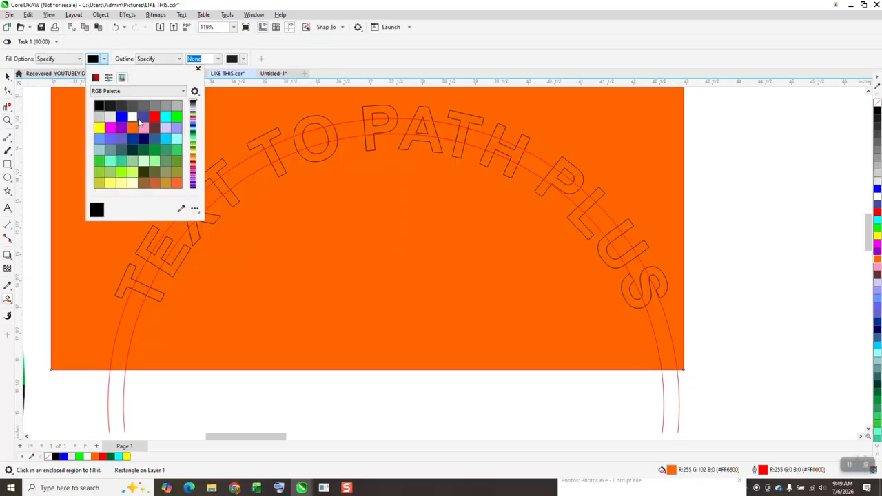
pyautogui.click(140, 288)
pyautogui.click(158, 259)
pyautogui.click(189, 217)
pyautogui.click(220, 187)
pyautogui.click(272, 153)
pyautogui.click(301, 143)
pyautogui.click(329, 133)
pyautogui.click(373, 128)
pyautogui.click(410, 133)
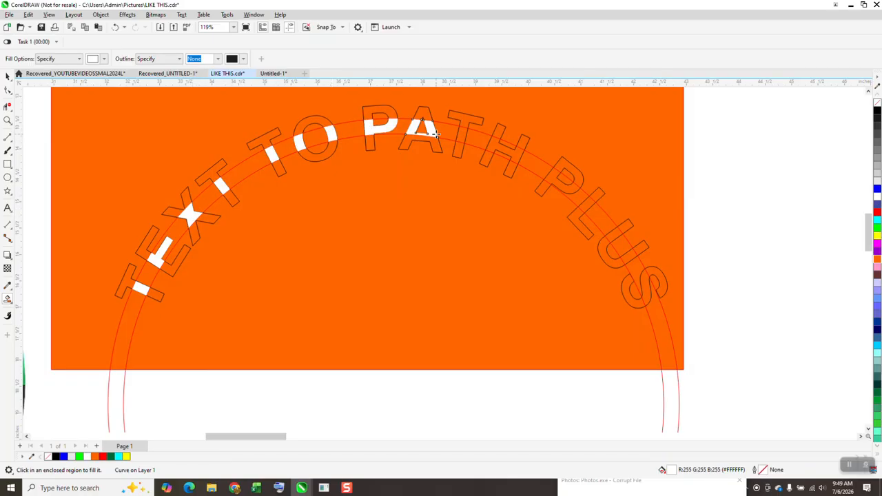
pyautogui.click(461, 135)
pyautogui.click(492, 146)
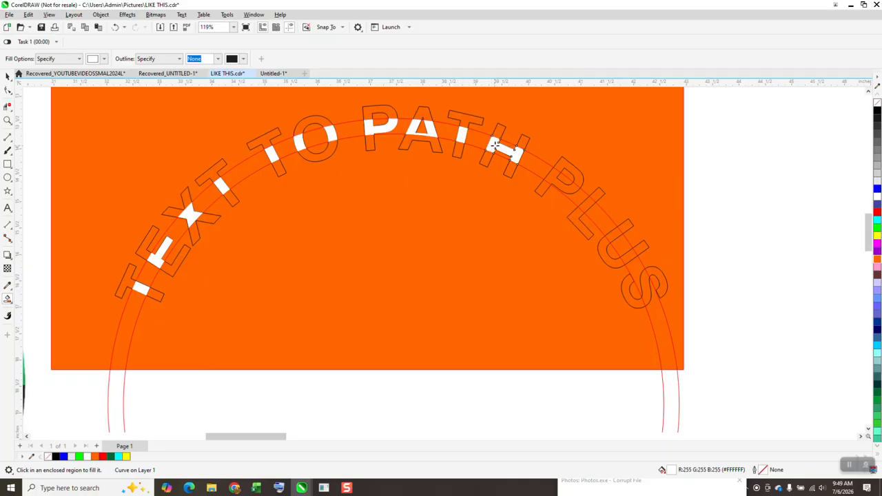
pyautogui.click(550, 174)
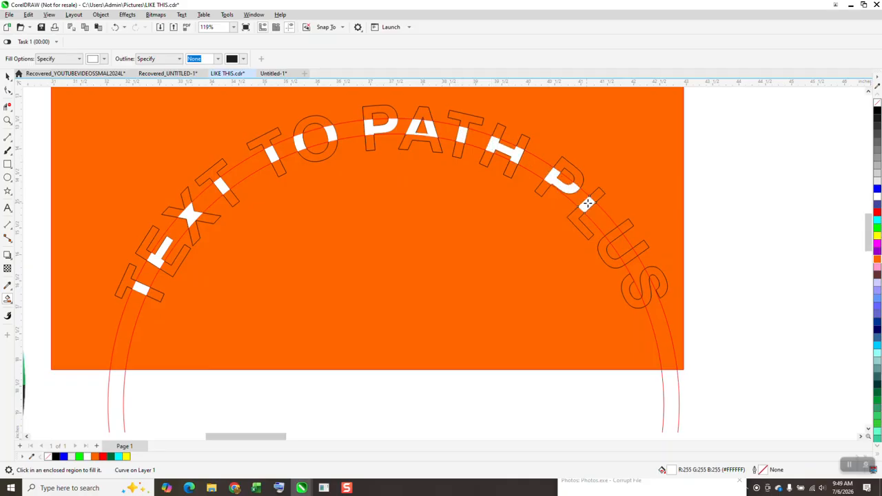
pyautogui.click(611, 236)
pyautogui.click(630, 257)
pyautogui.click(648, 284)
# Step: Fill the inner bands of the letters from TEXT TO PATH through the L of PLUS with black using Smart Fill
pyautogui.click(103, 60)
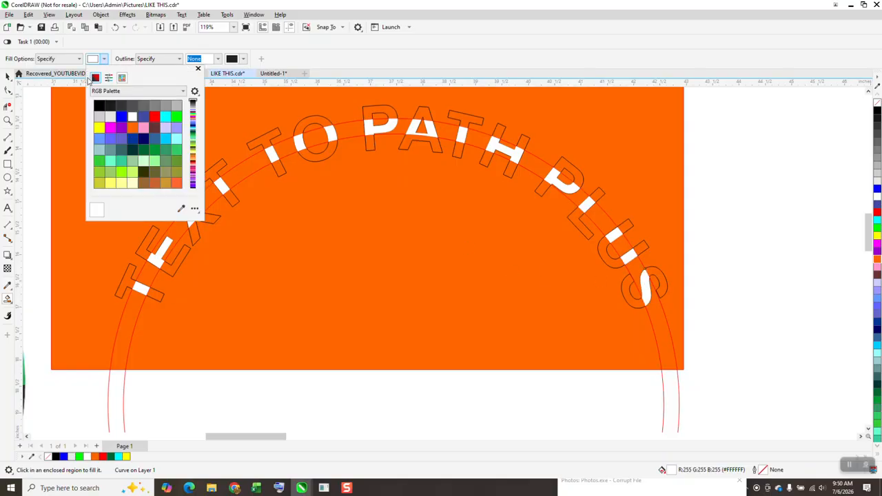
pyautogui.click(99, 105)
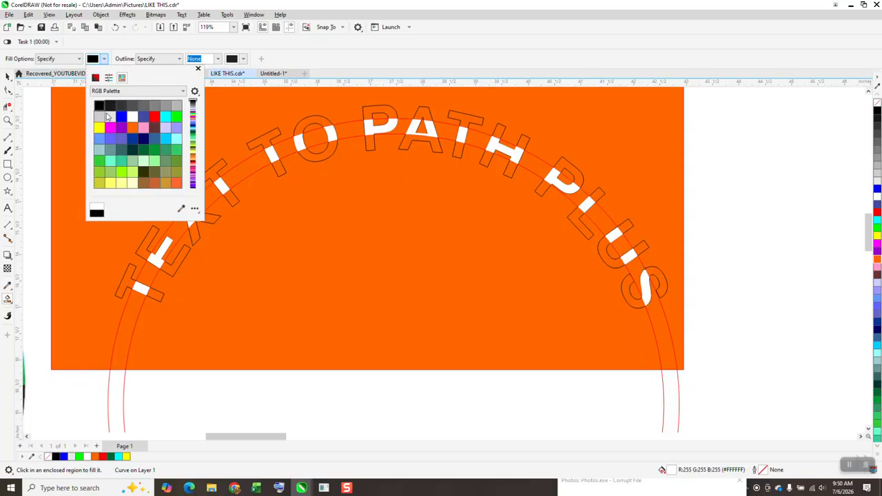
pyautogui.click(158, 296)
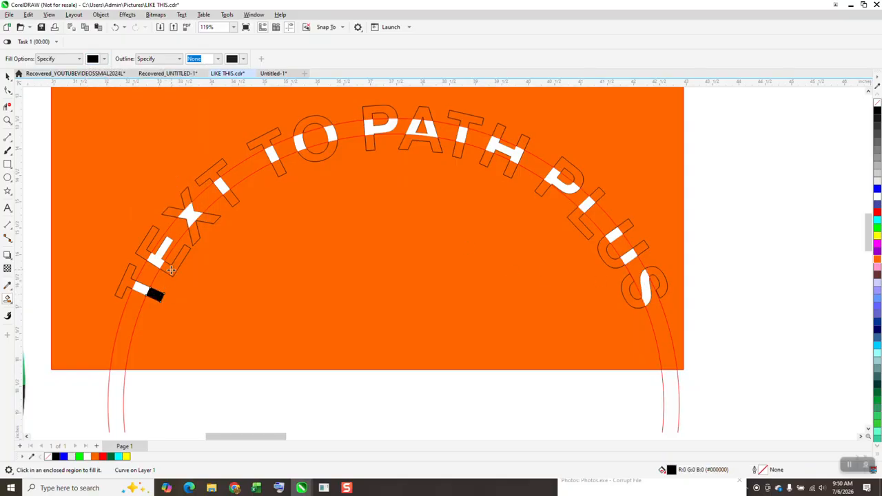
pyautogui.click(173, 268)
pyautogui.click(201, 232)
pyautogui.click(233, 200)
pyautogui.click(279, 169)
pyautogui.click(335, 153)
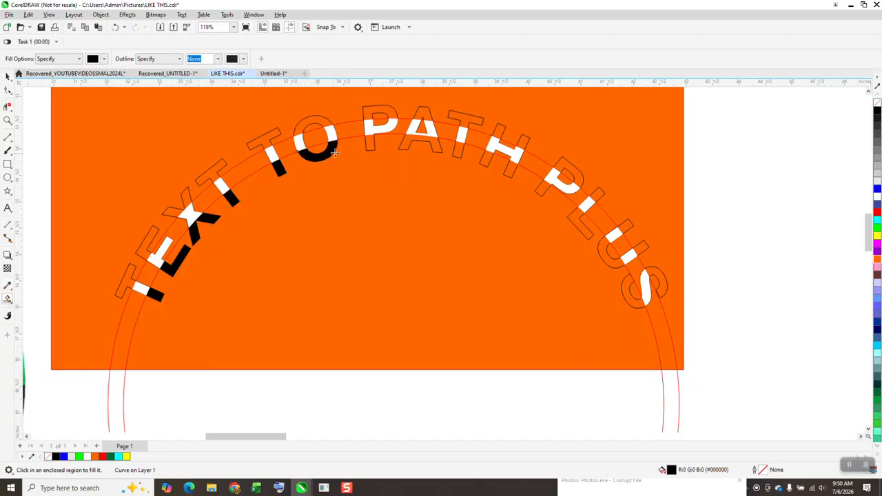
pyautogui.click(368, 142)
pyautogui.click(406, 143)
pyautogui.click(456, 150)
pyautogui.click(488, 159)
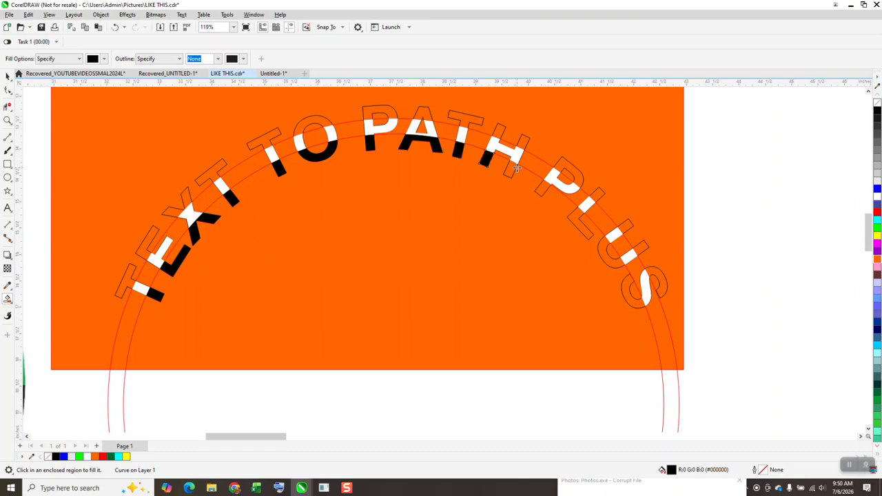
pyautogui.click(512, 170)
pyautogui.click(544, 187)
pyautogui.click(575, 220)
pyautogui.click(608, 257)
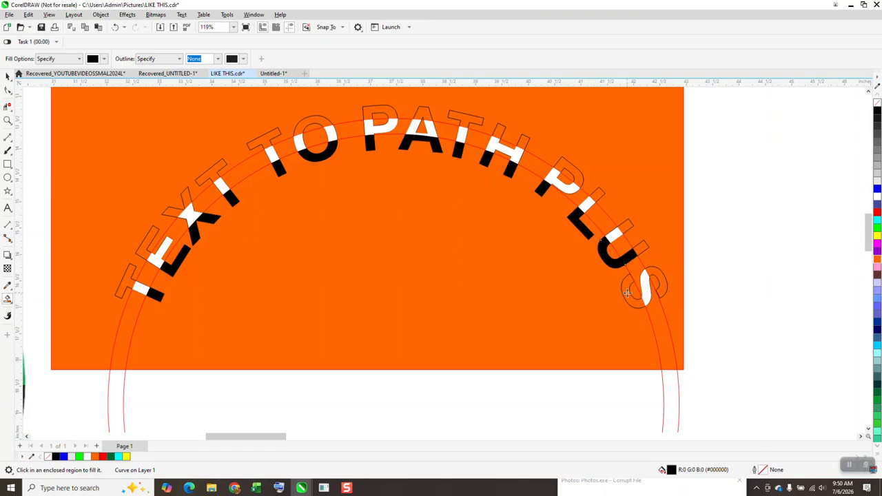
pyautogui.click(628, 293)
pyautogui.click(117, 28)
pyautogui.click(117, 28)
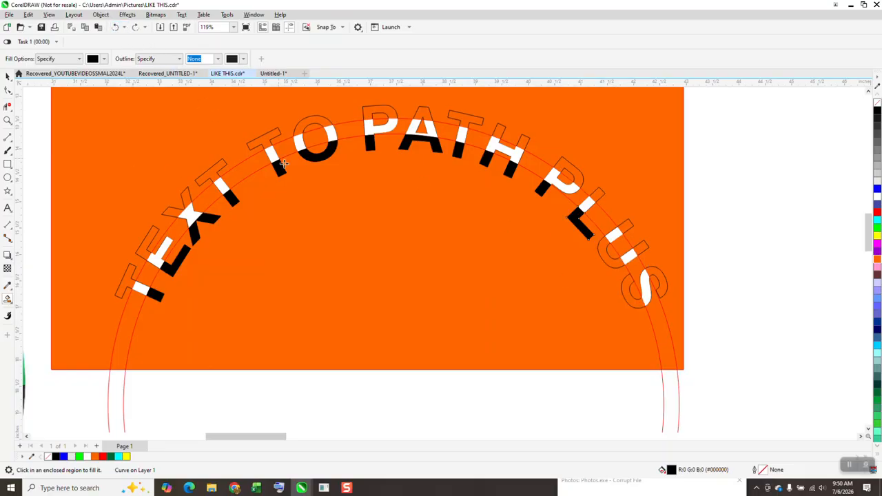
pyautogui.click(598, 261)
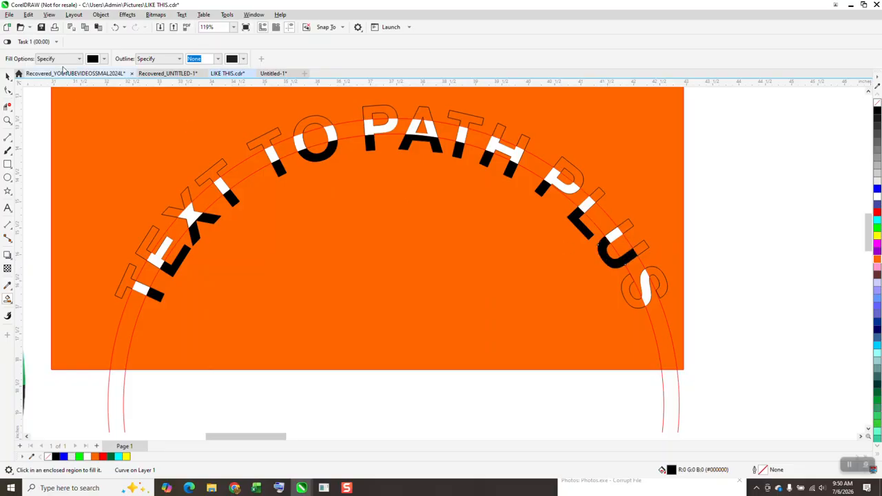
pyautogui.click(115, 26)
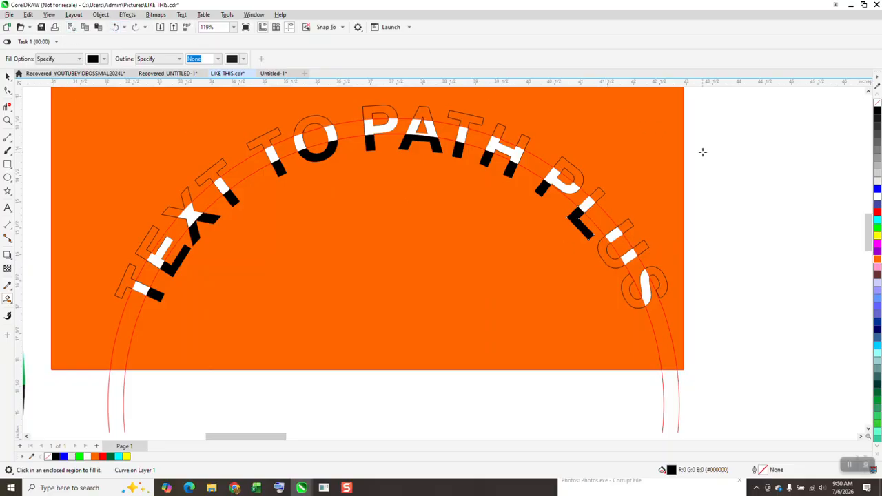
# Step: Delete the white piece on the right stroke of the U in PLUS, closing the Calculator window
pyautogui.click(8, 76)
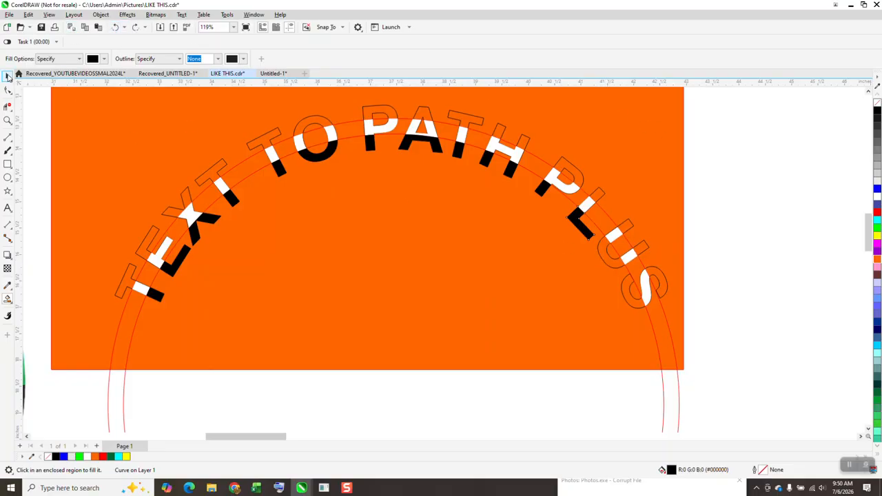
pyautogui.click(631, 262)
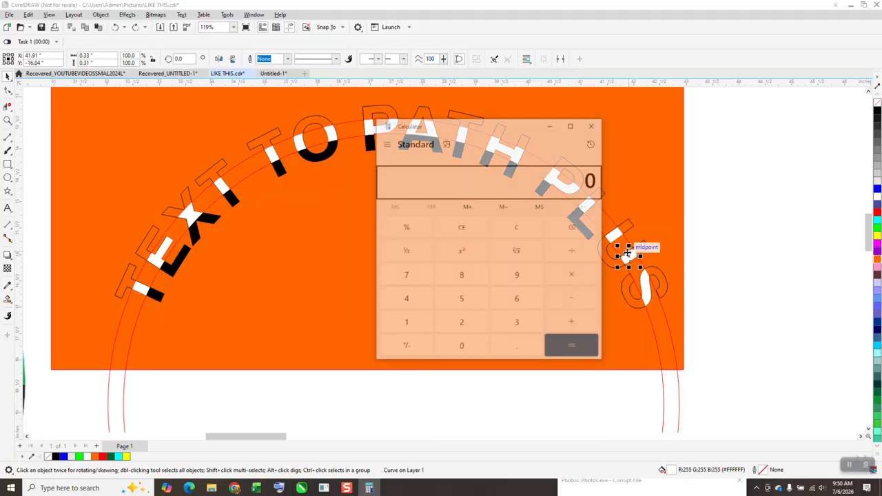
pyautogui.click(594, 124)
pyautogui.press('Escape')
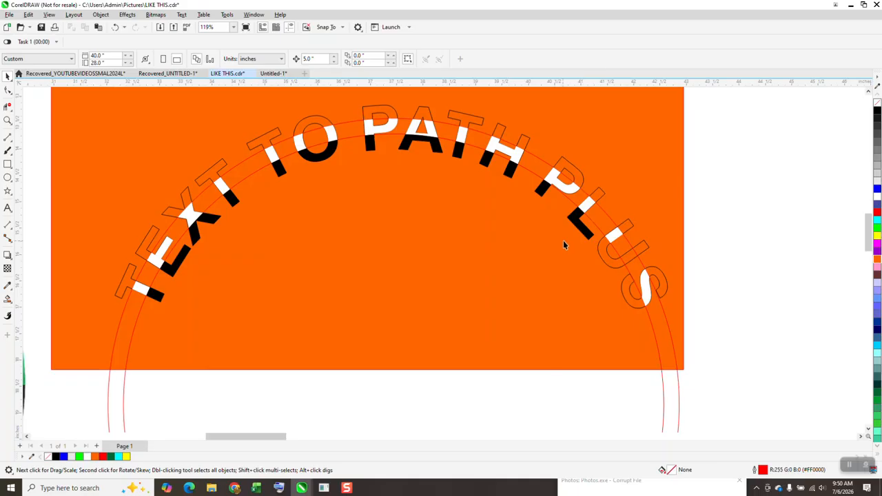
# Step: Fill the inner bands of the U and S in PLUS with black using Smart Fill
pyautogui.click(8, 300)
pyautogui.click(618, 267)
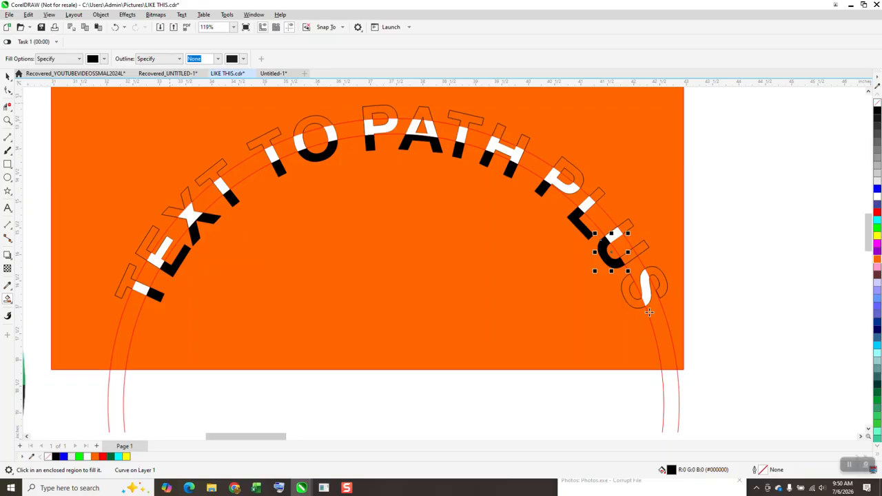
pyautogui.click(631, 301)
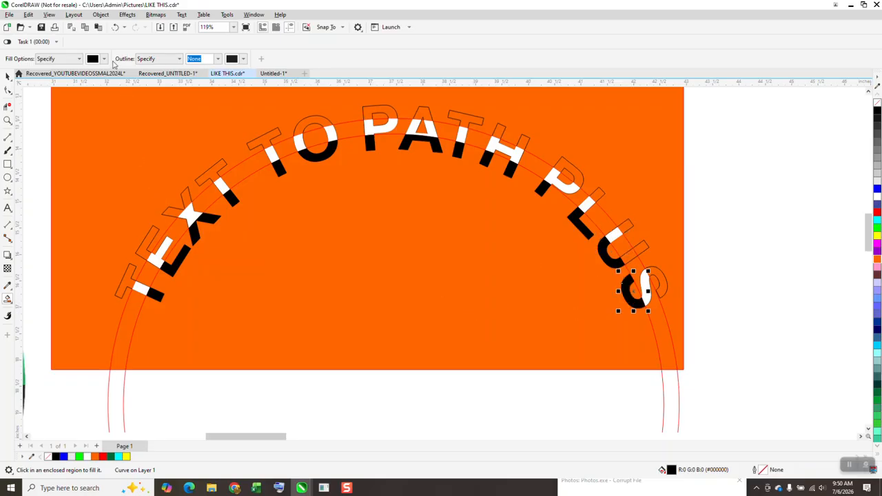
# Step: Refill the middle band on the right stroke of the U in PLUS with white
pyautogui.click(104, 60)
pyautogui.click(131, 117)
pyautogui.click(629, 258)
pyautogui.click(628, 257)
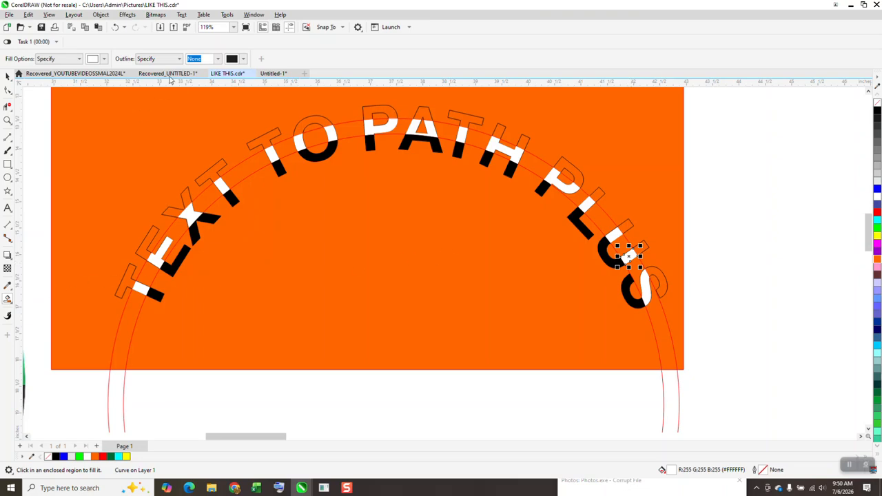
# Step: Fill the outer bands of the letters in TEXT TO and the PAT of PATH with bright green using Smart Fill
pyautogui.click(104, 59)
pyautogui.click(176, 117)
pyautogui.click(129, 276)
pyautogui.click(128, 277)
pyautogui.click(146, 240)
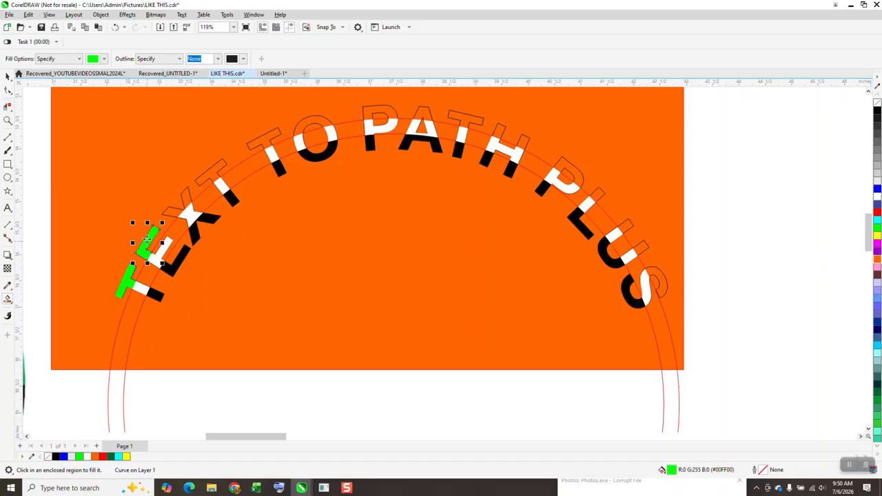
pyautogui.click(185, 199)
pyautogui.click(212, 174)
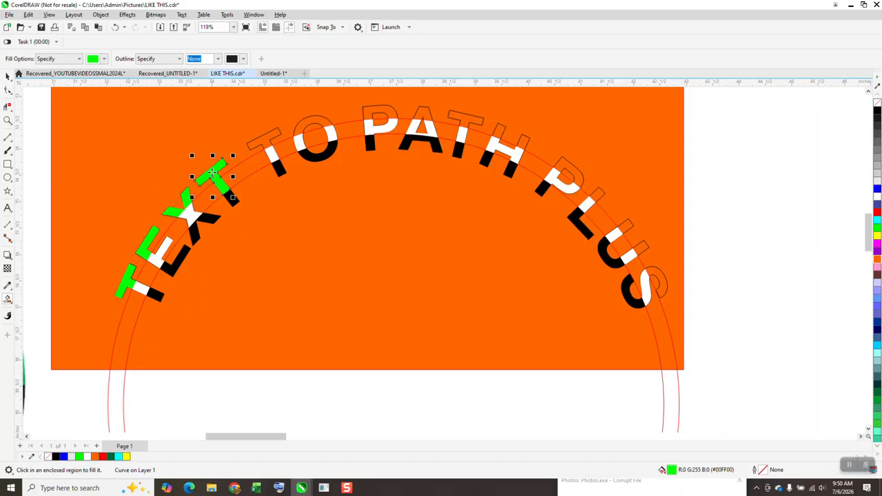
pyautogui.click(253, 144)
pyautogui.click(300, 127)
pyautogui.click(367, 112)
pyautogui.click(421, 110)
pyautogui.click(457, 116)
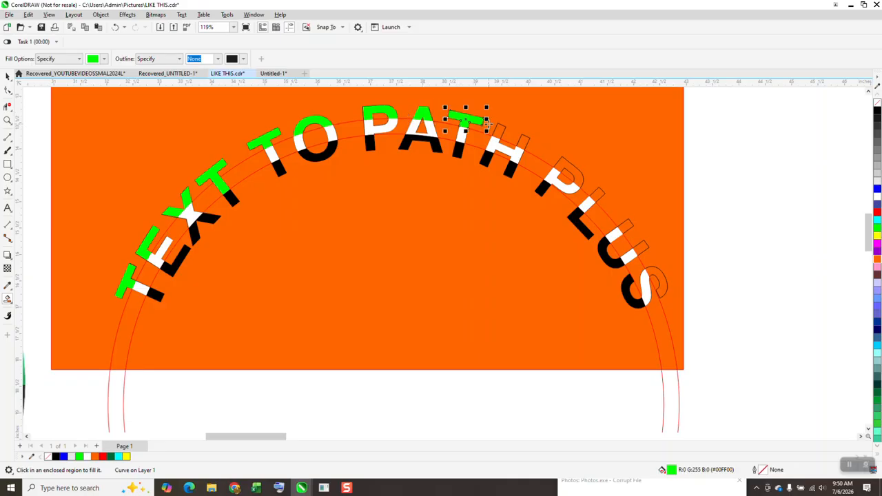
# Step: Undo a green fill on the H, then fill the outer bands of the letters in PLUS with bright green
pyautogui.click(518, 140)
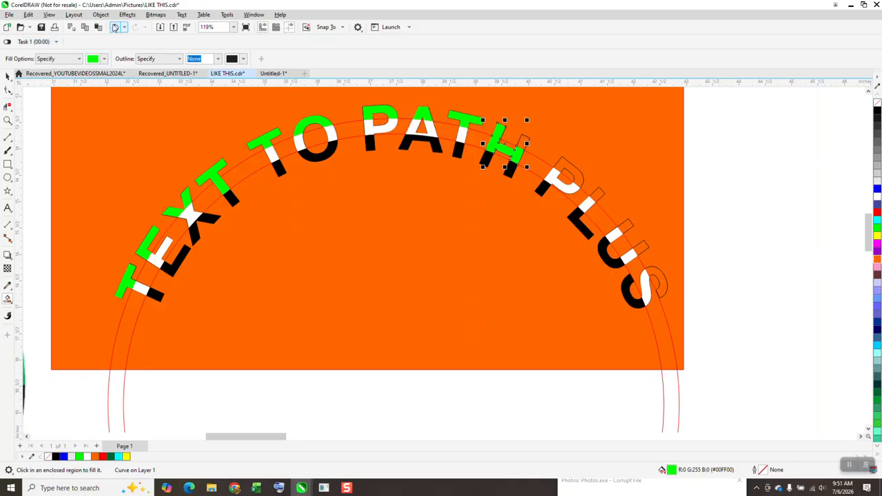
pyautogui.click(115, 27)
pyautogui.click(572, 166)
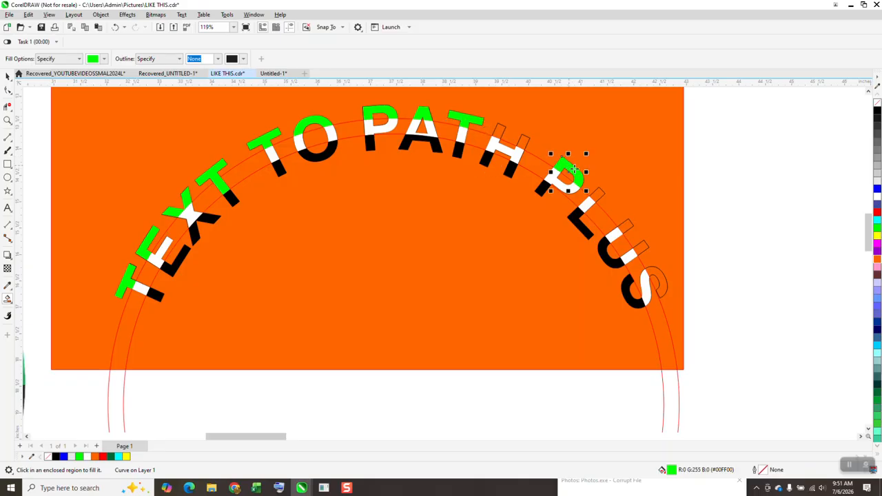
pyautogui.click(596, 195)
pyautogui.click(620, 231)
pyautogui.click(640, 246)
pyautogui.click(666, 279)
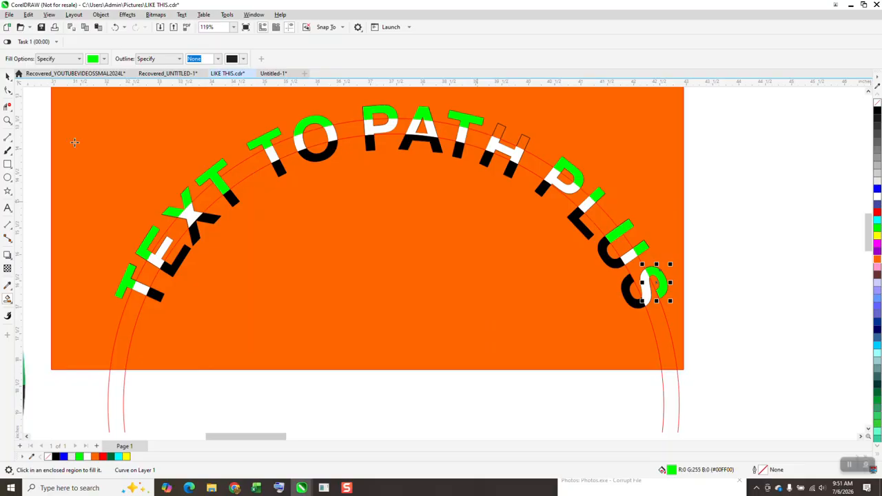
# Step: Delete the H's white middle band and the fill on the left stroke of the U in PLUS
pyautogui.click(7, 79)
pyautogui.click(738, 181)
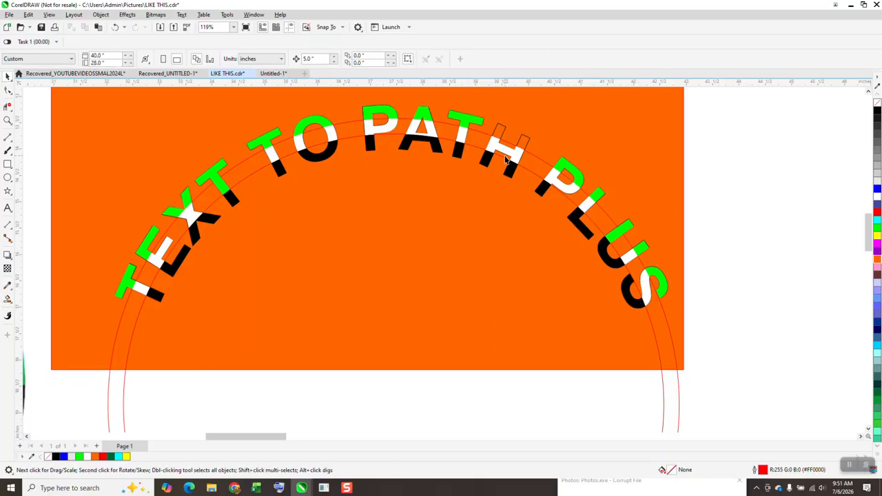
pyautogui.click(504, 153)
pyautogui.press('Delete')
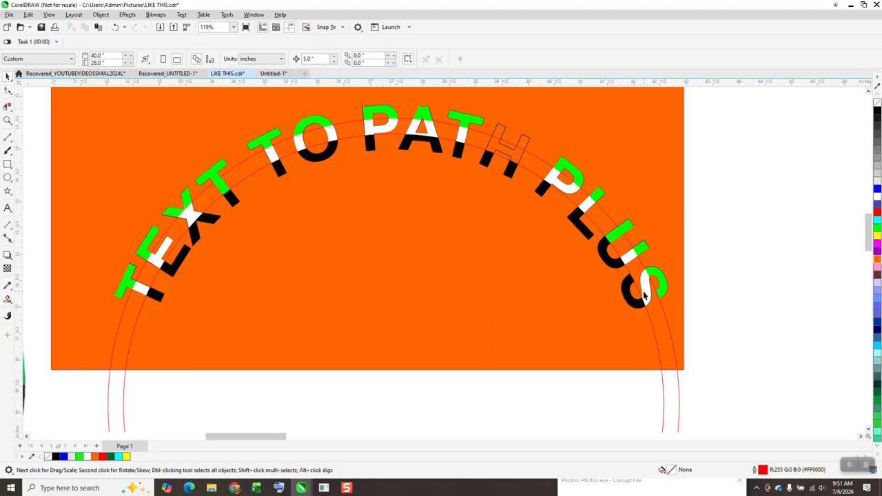
pyautogui.click(609, 242)
pyautogui.press('Delete')
# Step: Fill the outer bands of the H and of the U's left stroke with bright green using Smart Fill
pyautogui.click(8, 300)
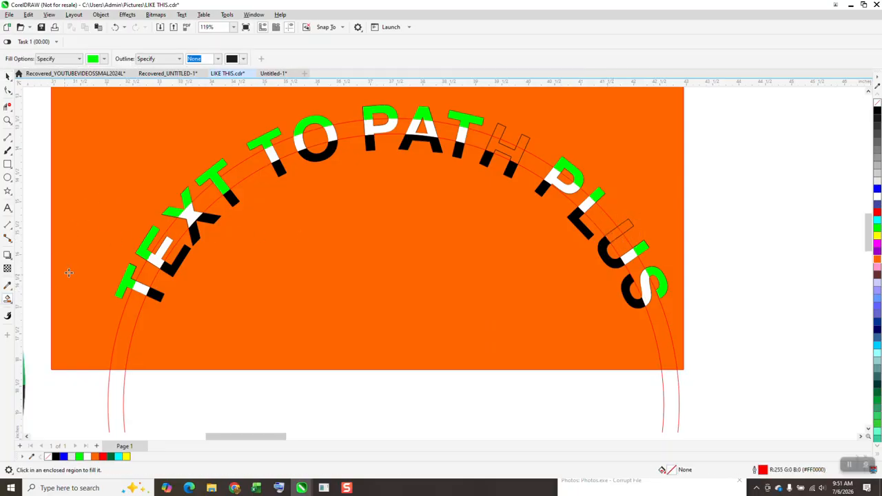
pyautogui.click(522, 142)
pyautogui.click(626, 226)
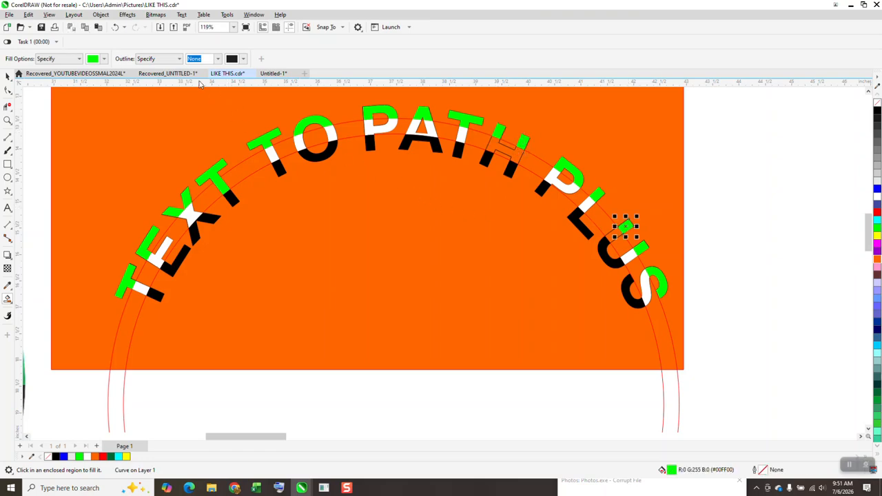
pyautogui.click(104, 60)
pyautogui.click(110, 116)
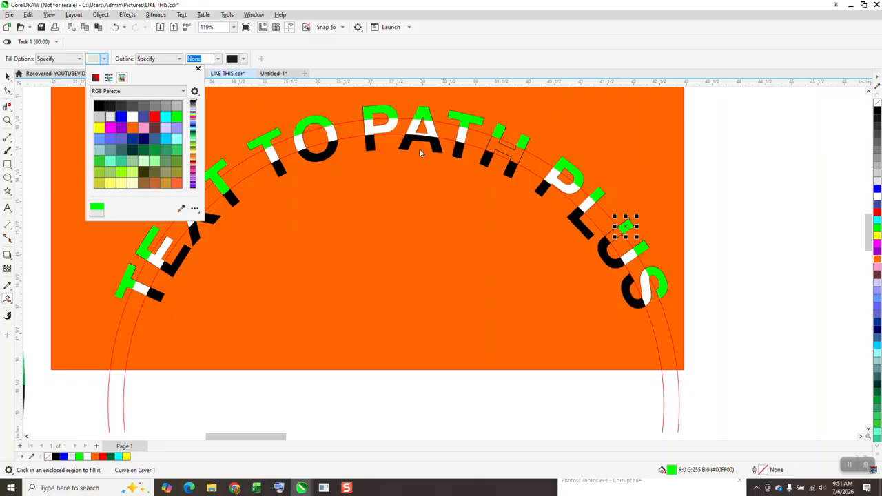
pyautogui.click(513, 156)
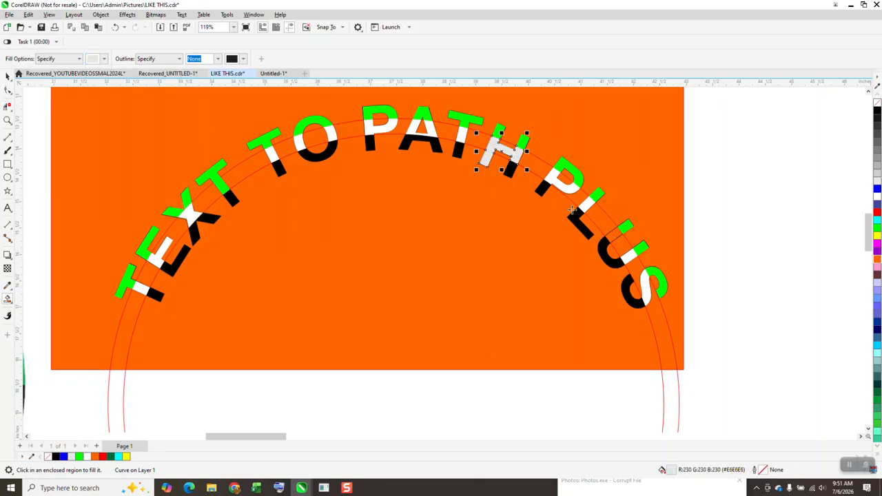
pyautogui.click(613, 235)
pyautogui.click(116, 27)
pyautogui.click(116, 27)
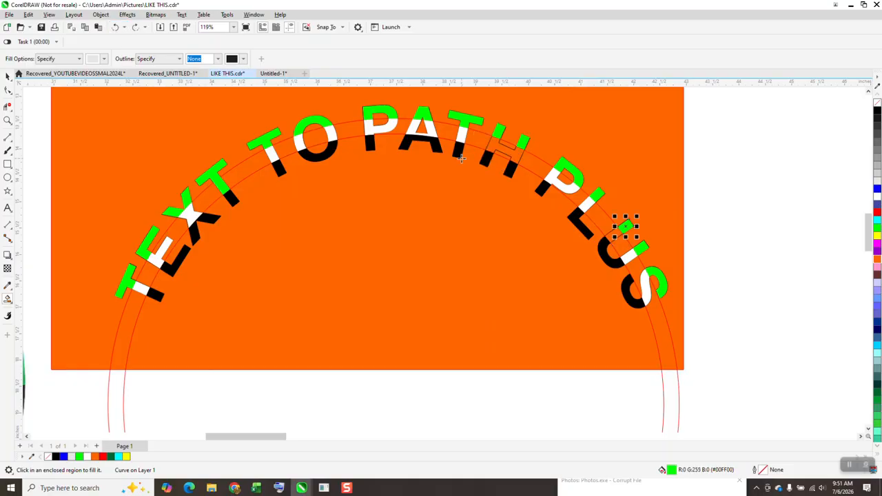
pyautogui.click(5, 79)
pyautogui.click(703, 185)
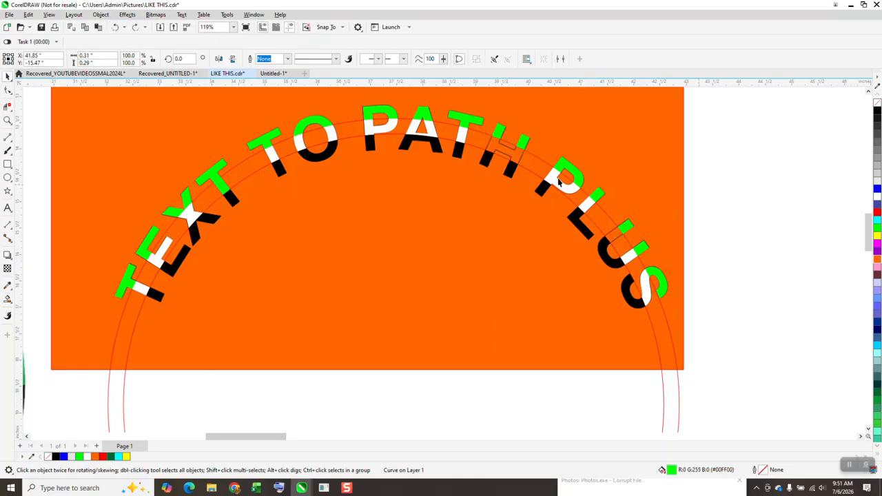
# Step: Delete the black fill on the H's left leg, then fill the H's middle band with white using Smart Fill
pyautogui.click(487, 159)
pyautogui.press('Delete')
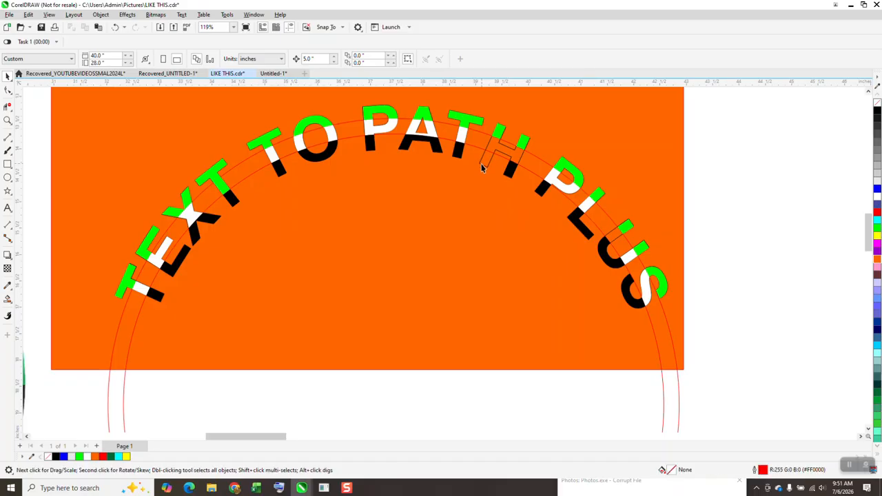
pyautogui.click(7, 300)
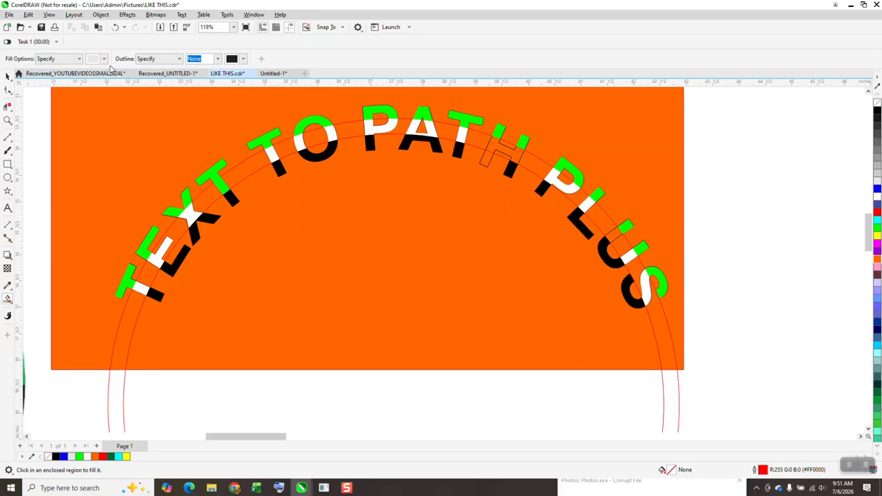
pyautogui.click(104, 59)
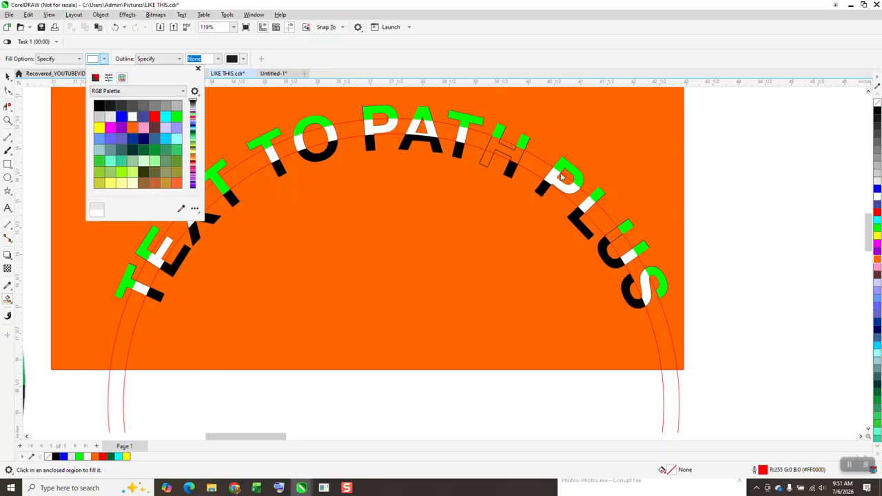
pyautogui.click(513, 157)
pyautogui.click(511, 152)
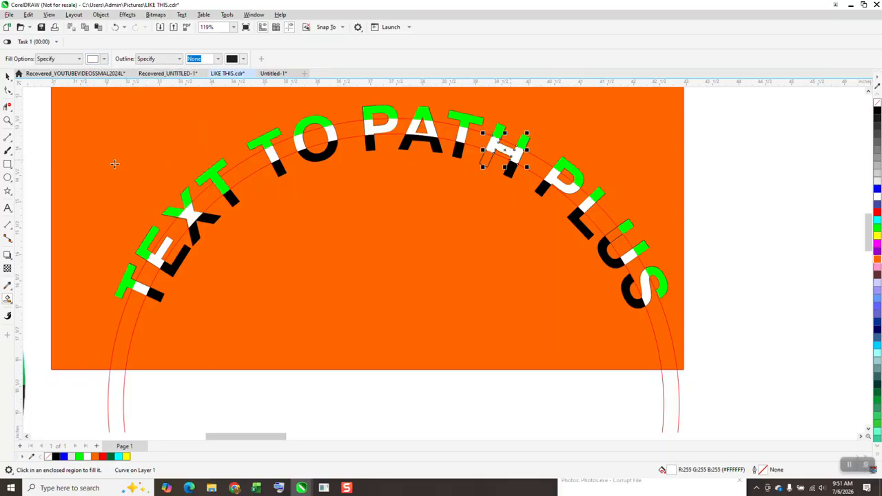
pyautogui.click(104, 59)
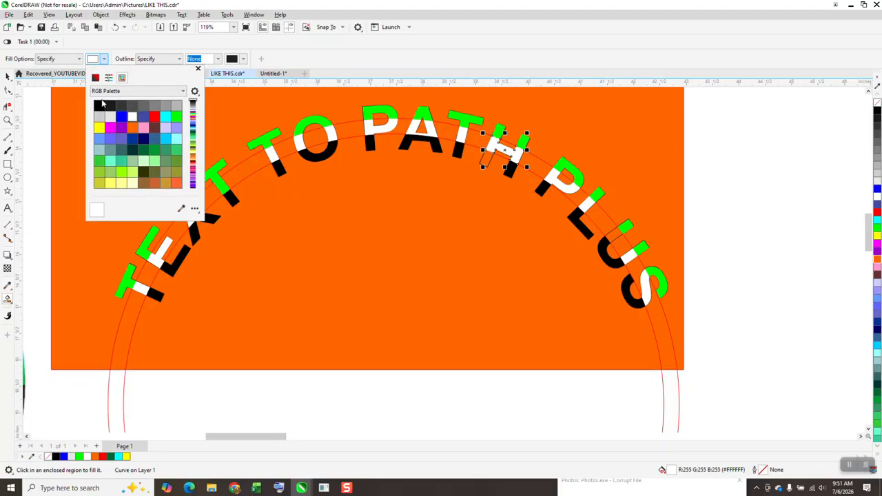
pyautogui.click(482, 161)
pyautogui.click(485, 158)
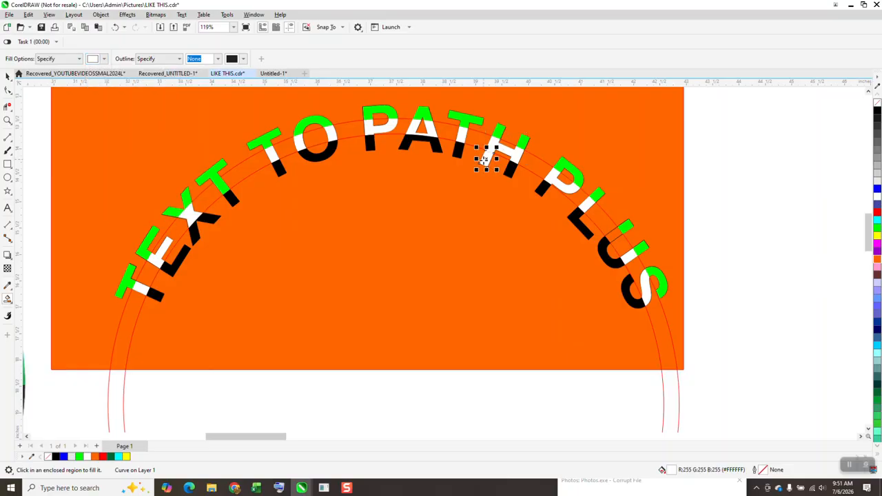
pyautogui.click(115, 27)
# Step: Fill the lower band of the H's left leg with black using Smart Fill
pyautogui.click(104, 59)
pyautogui.click(101, 107)
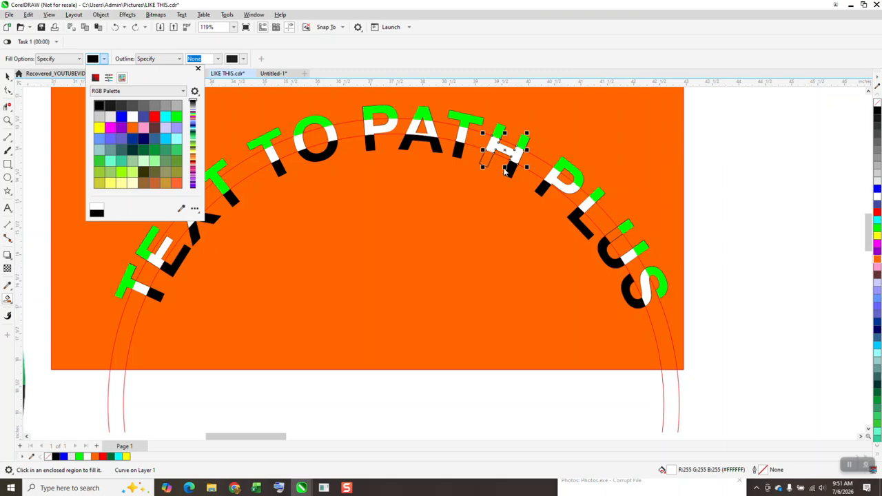
pyautogui.click(486, 163)
pyautogui.click(486, 162)
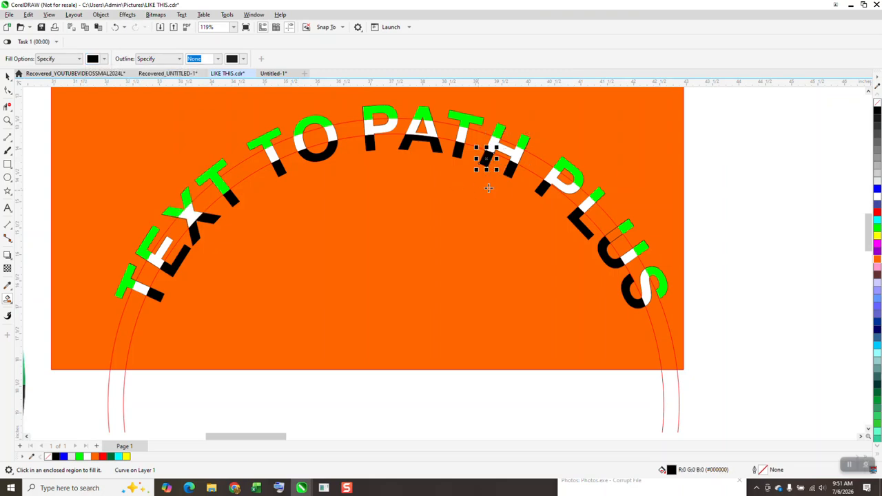
# Step: Delete the two red guide circles running through the curved text
pyautogui.scroll(-2, 602, 185)
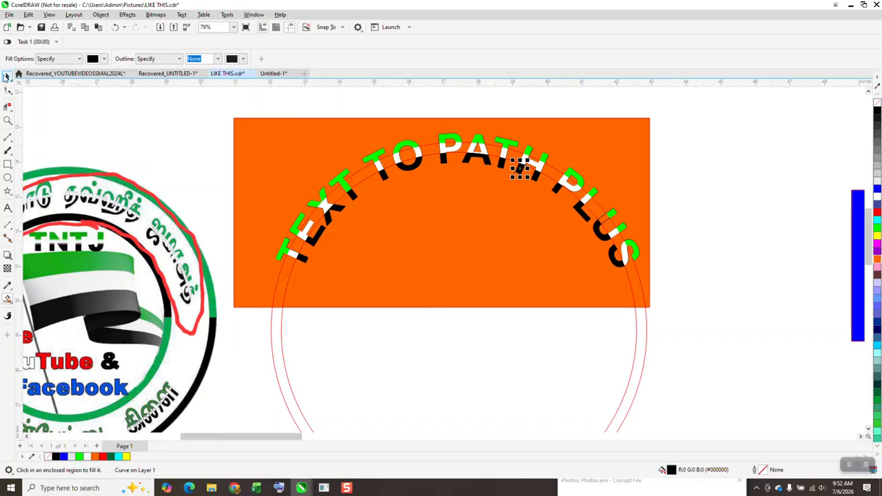
pyautogui.click(7, 76)
pyautogui.moveTo(671, 330); pyautogui.dragTo(599, 350)
pyautogui.press('Delete')
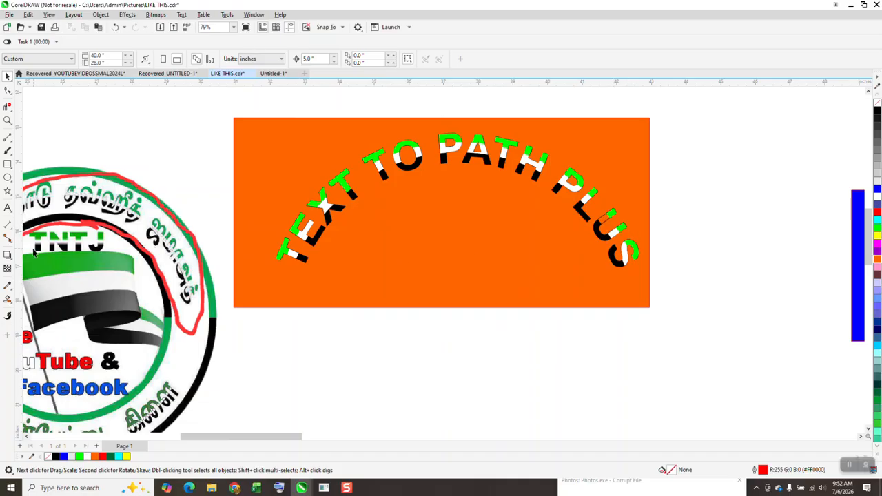
# Step: Fill the empty middle band of the U's left stroke in PLUS with white using Smart Fill
pyautogui.click(8, 299)
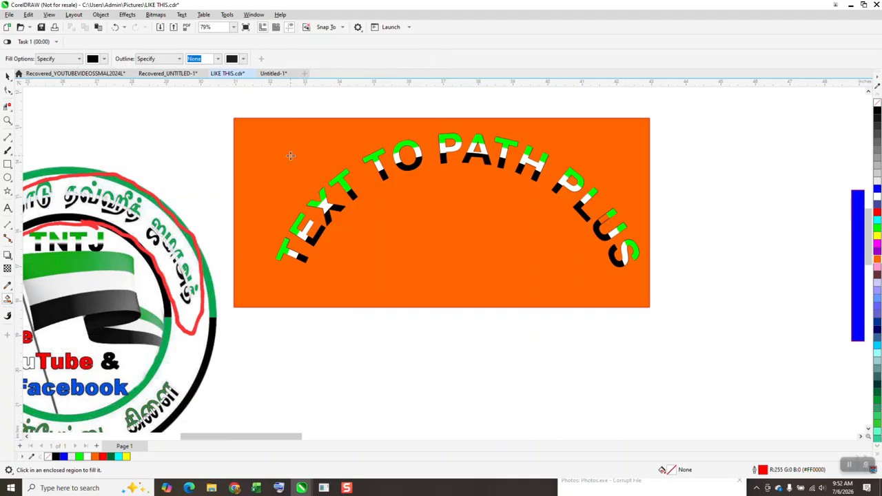
pyautogui.click(103, 59)
pyautogui.click(131, 117)
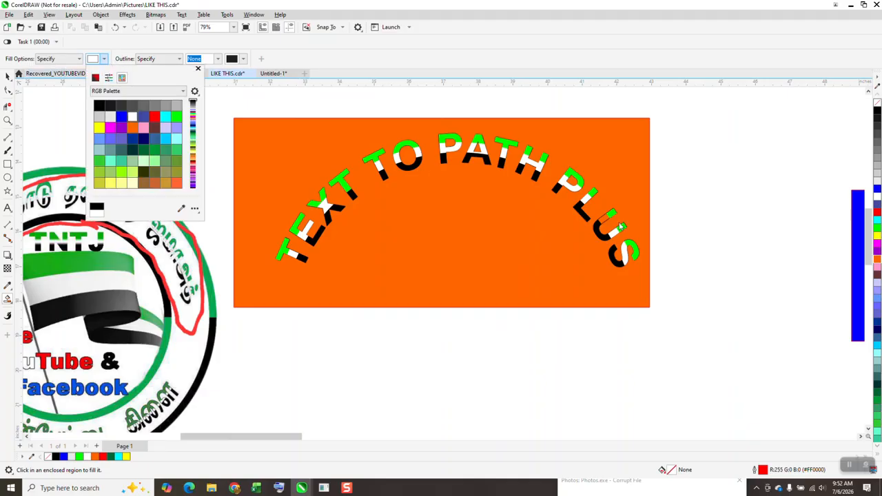
pyautogui.click(605, 222)
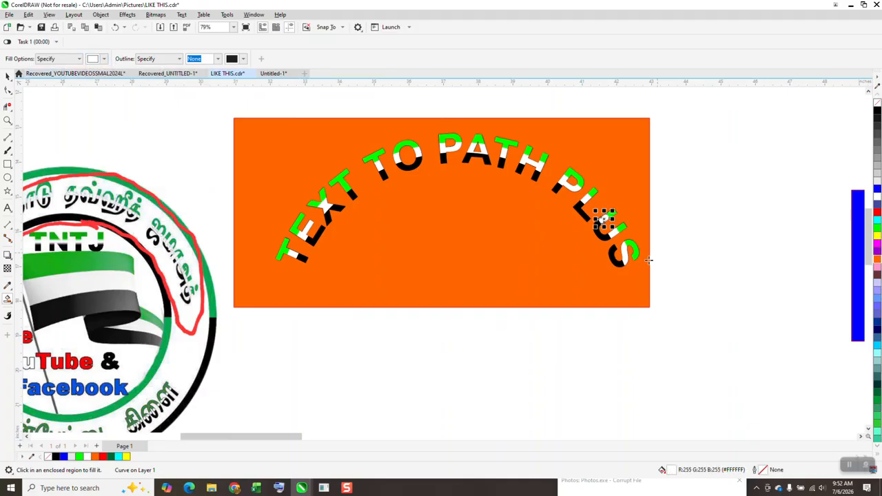
pyautogui.click(7, 76)
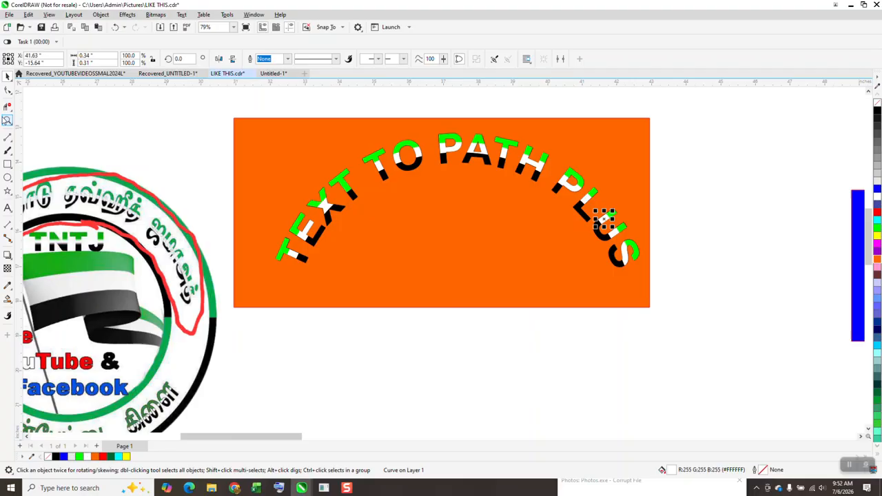
pyautogui.click(8, 120)
pyautogui.moveTo(368, 131); pyautogui.dragTo(414, 184)
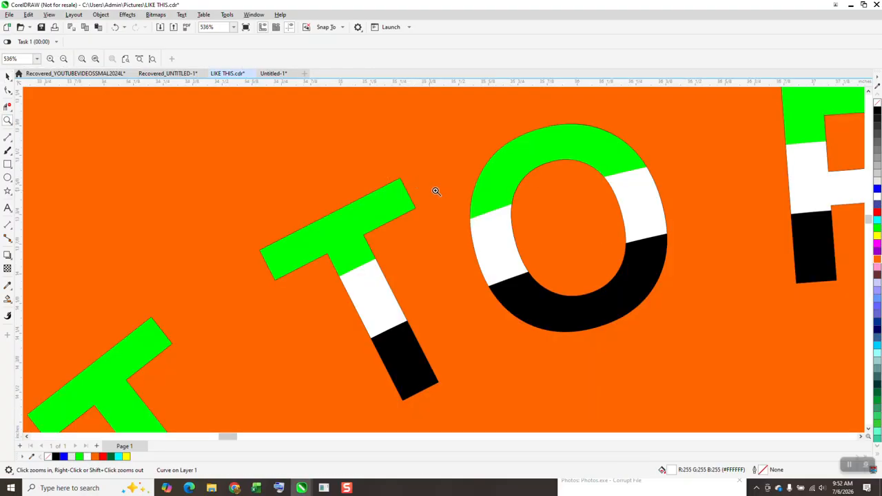
pyautogui.scroll(-4, 579, 176)
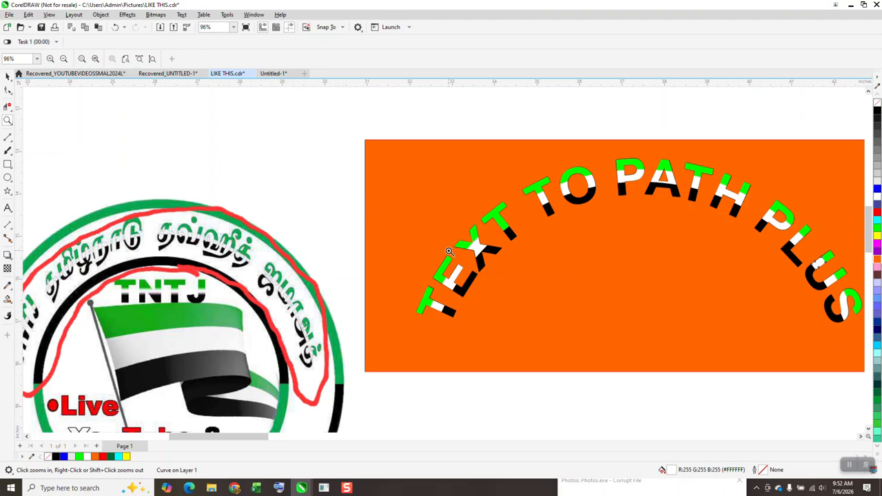
pyautogui.scroll(-1, 449, 251)
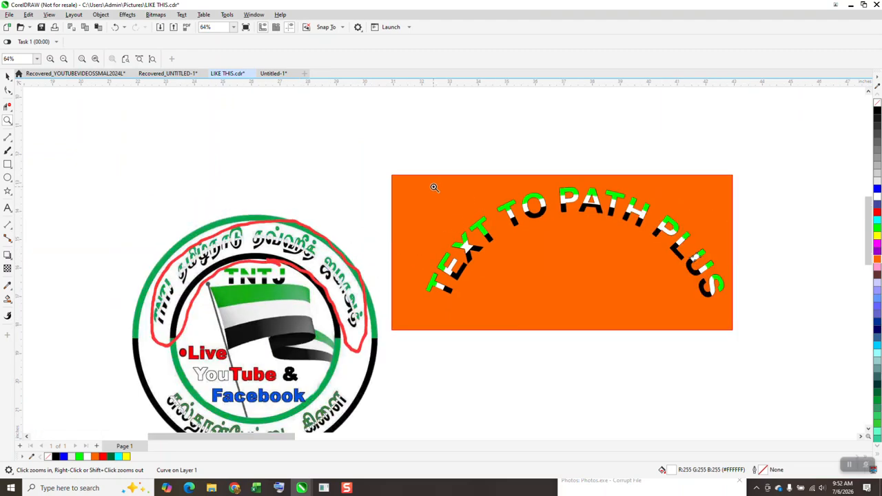